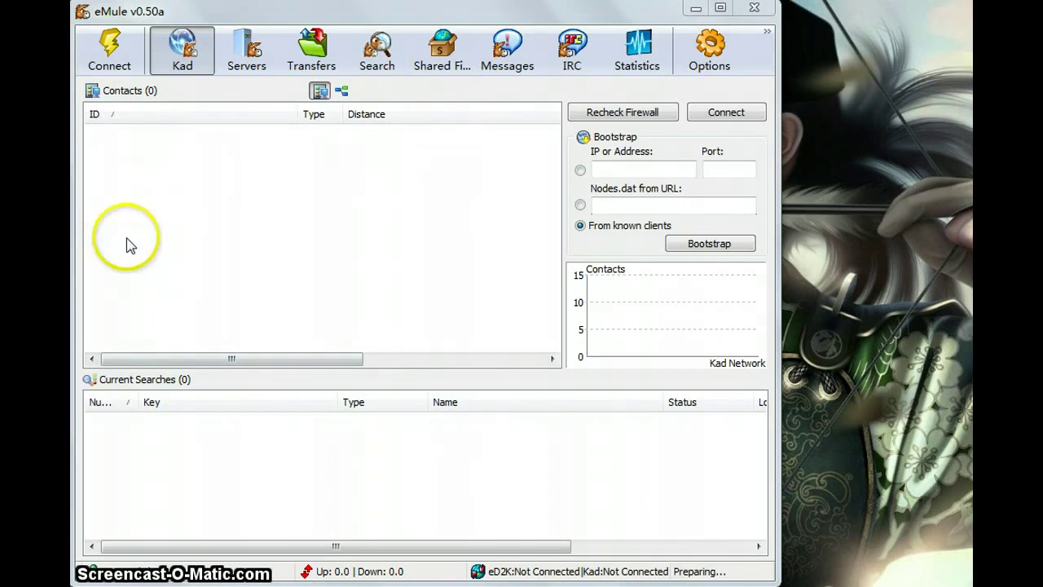
# - Connect to eD2K via PeerBooter and Kad, then view the known servers list
pyautogui.click(114, 55)
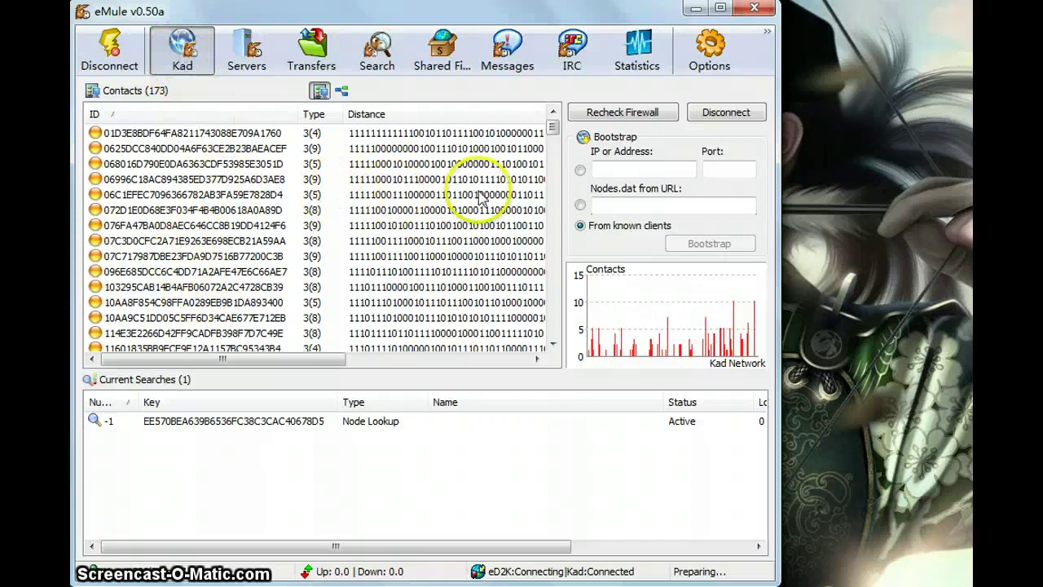
pyautogui.moveTo(552, 126); pyautogui.dragTo(550, 130)
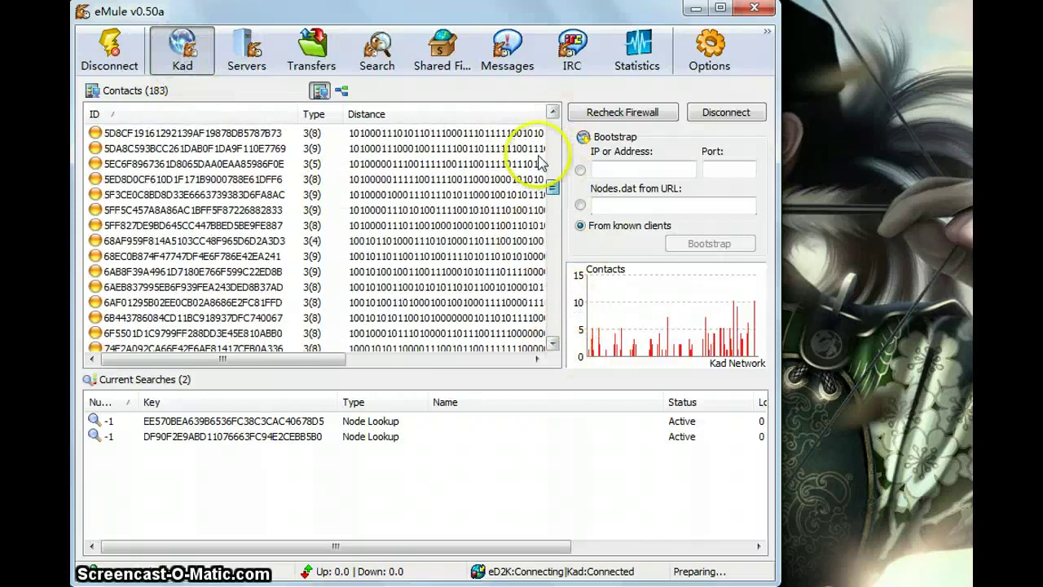
pyautogui.click(247, 45)
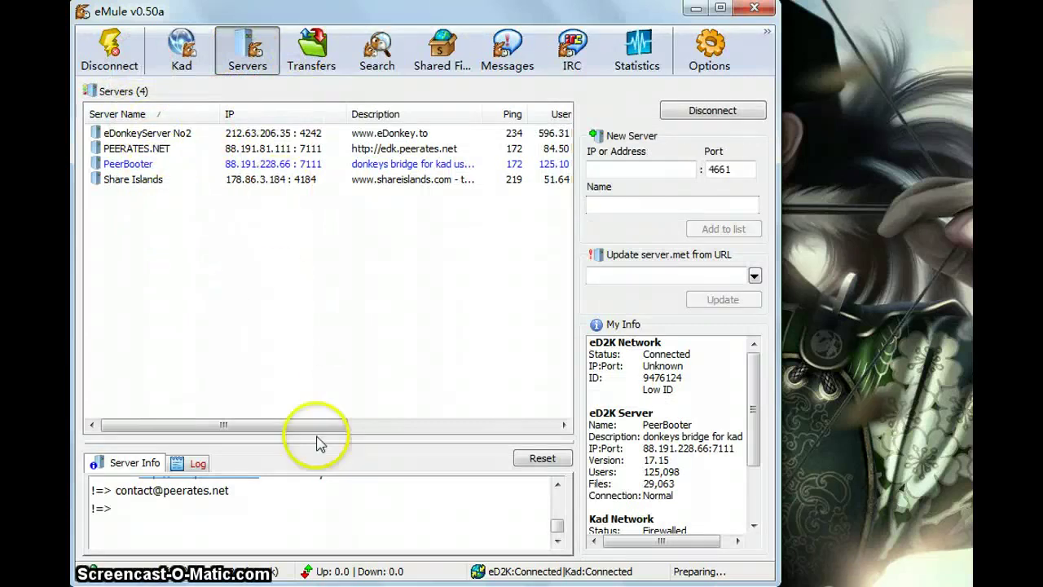
pyautogui.moveTo(293, 424); pyautogui.dragTo(524, 434)
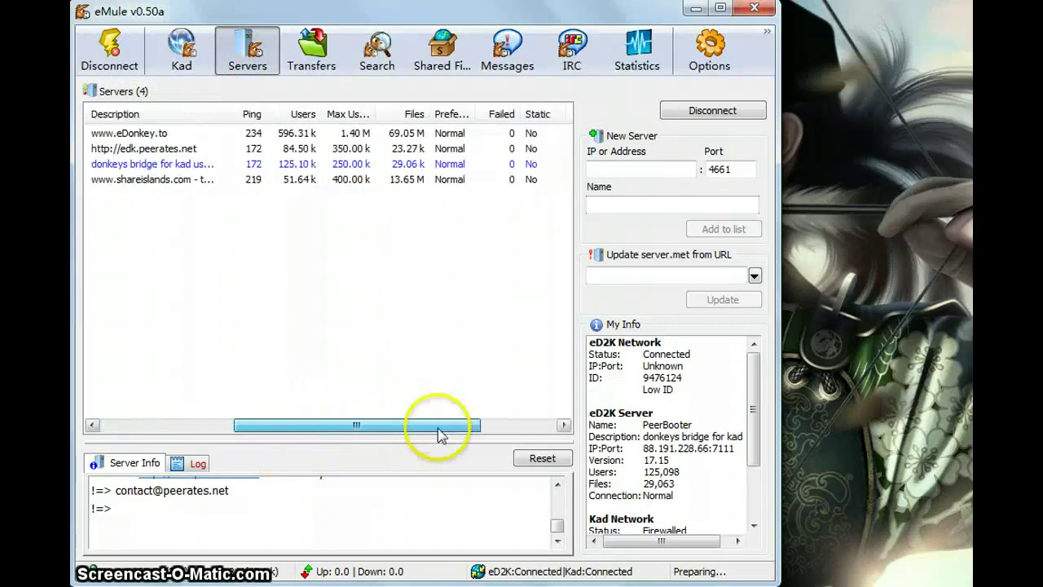
pyautogui.moveTo(418, 425); pyautogui.dragTo(349, 427)
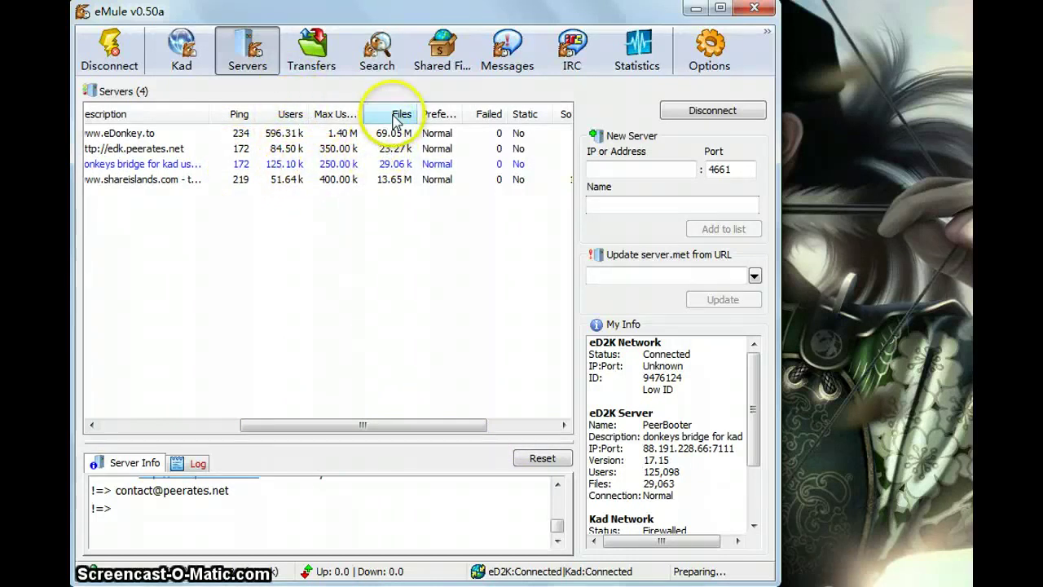
pyautogui.moveTo(343, 424); pyautogui.dragTo(274, 424)
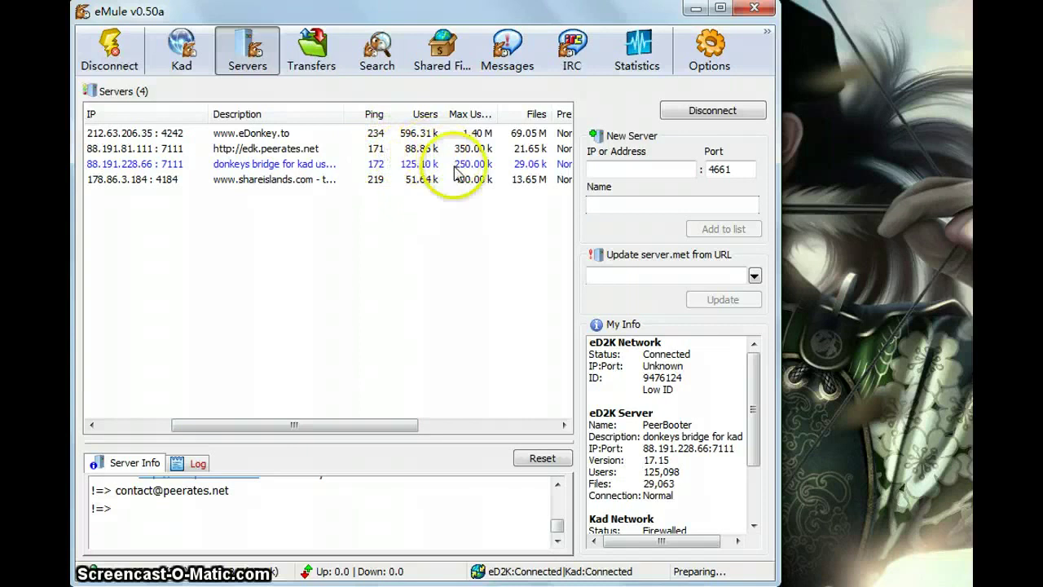
pyautogui.click(385, 135)
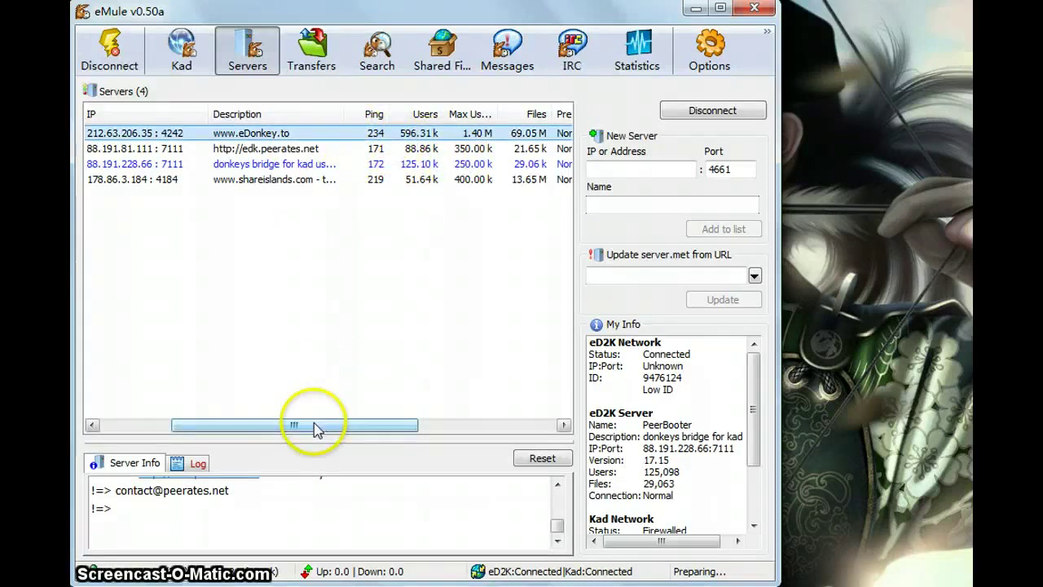
pyautogui.moveTo(331, 425)
pyautogui.mouseDown()
pyautogui.moveTo(316, 427)
pyautogui.moveTo(388, 430)
pyautogui.mouseUp()
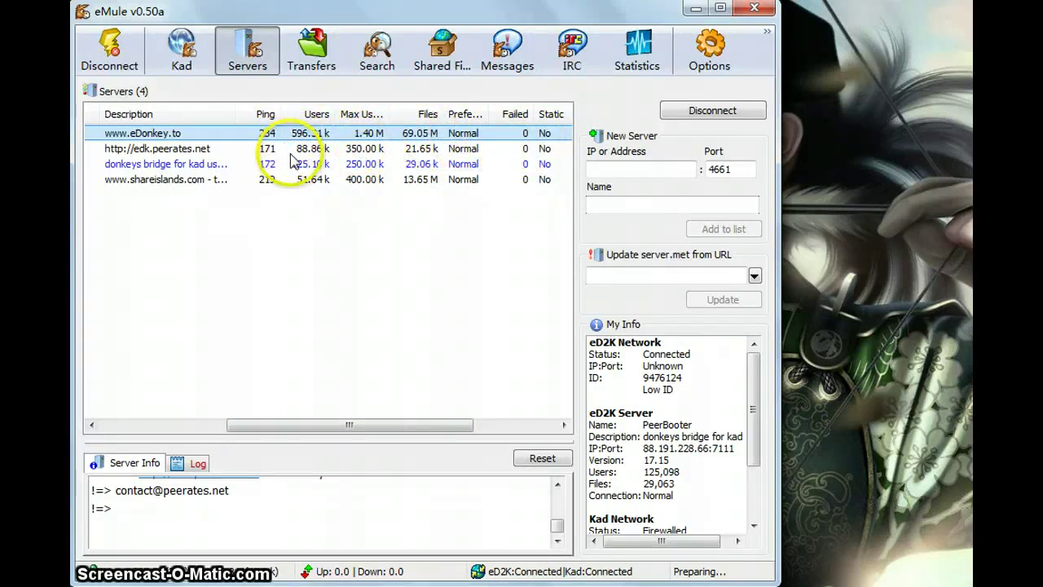
pyautogui.click(286, 149)
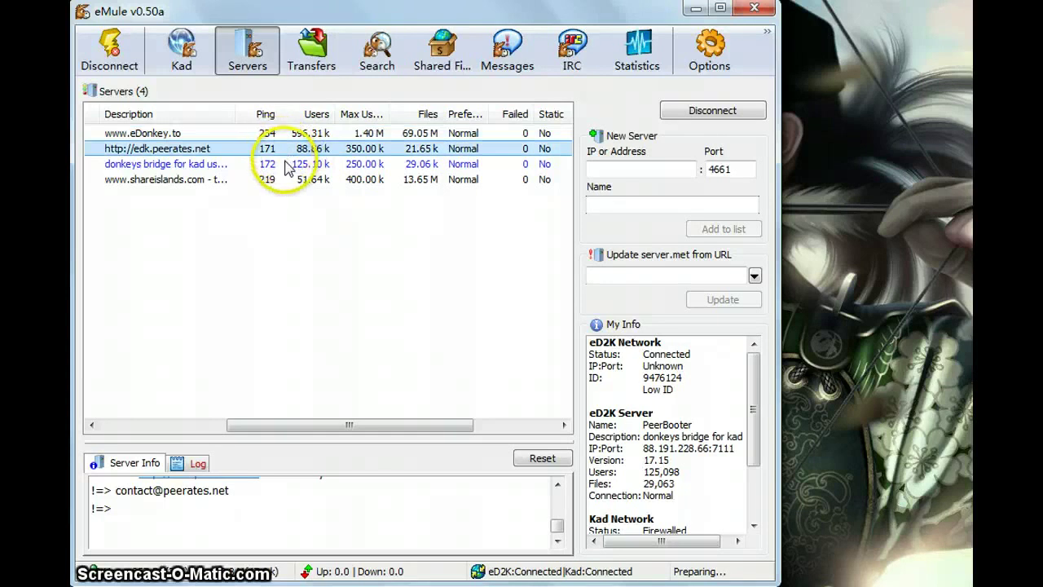
pyautogui.click(286, 165)
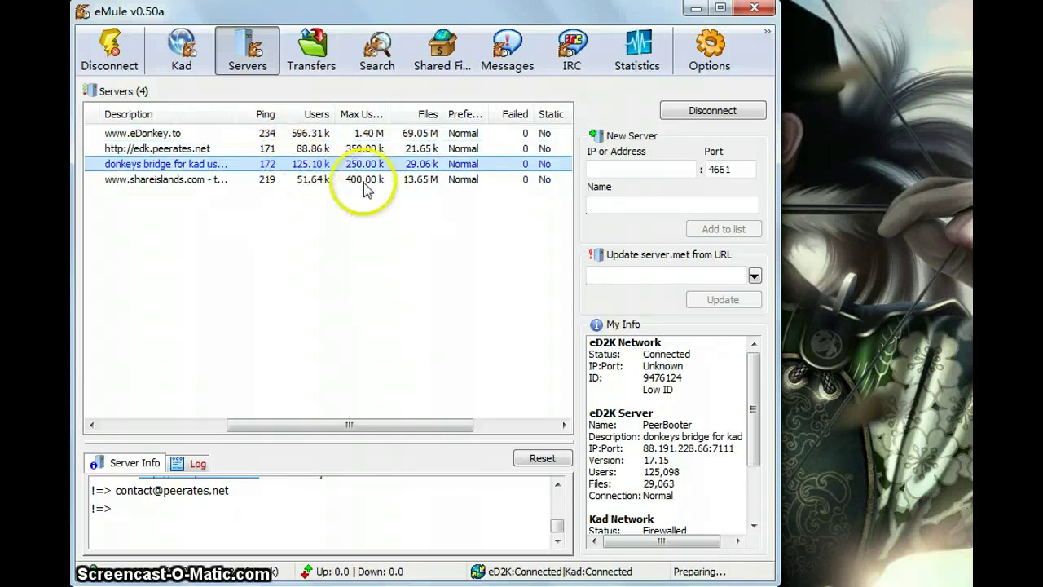
pyautogui.click(198, 424)
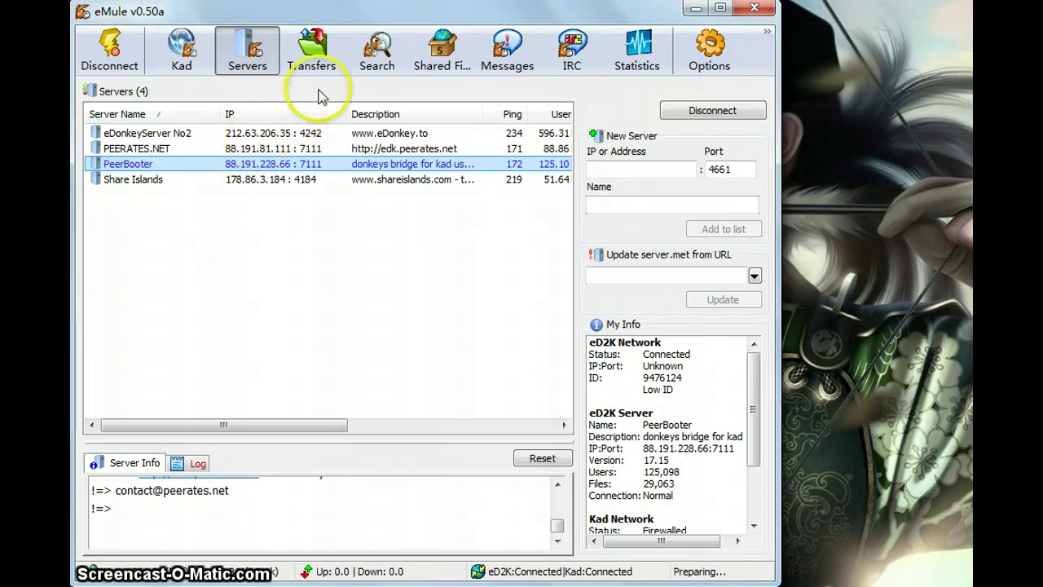
# - Browse the Downloading, Uploading, On Queue, Known Clients and split Transfers views, then go to Search
pyautogui.click(309, 67)
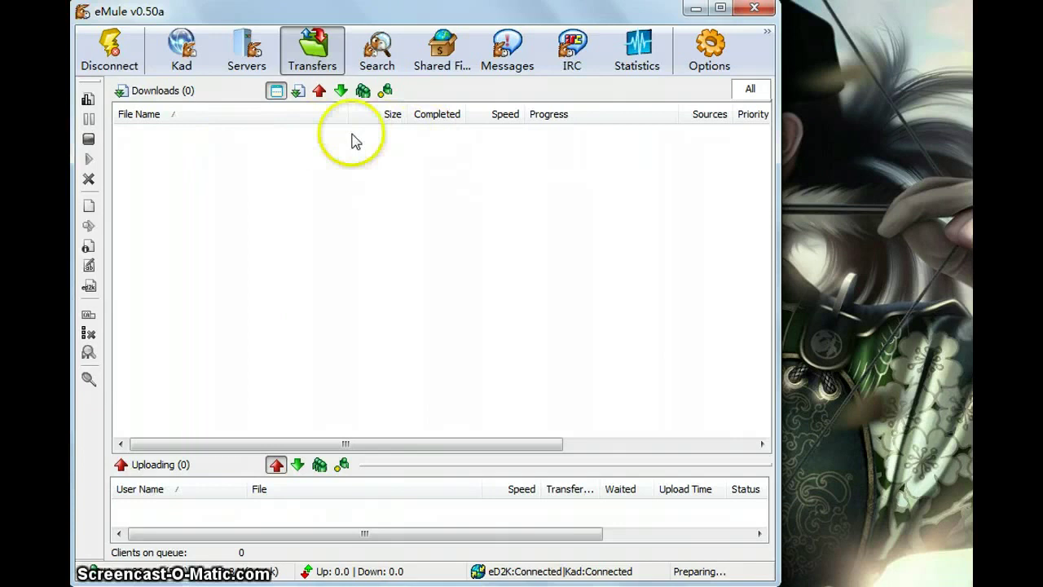
pyautogui.click(340, 91)
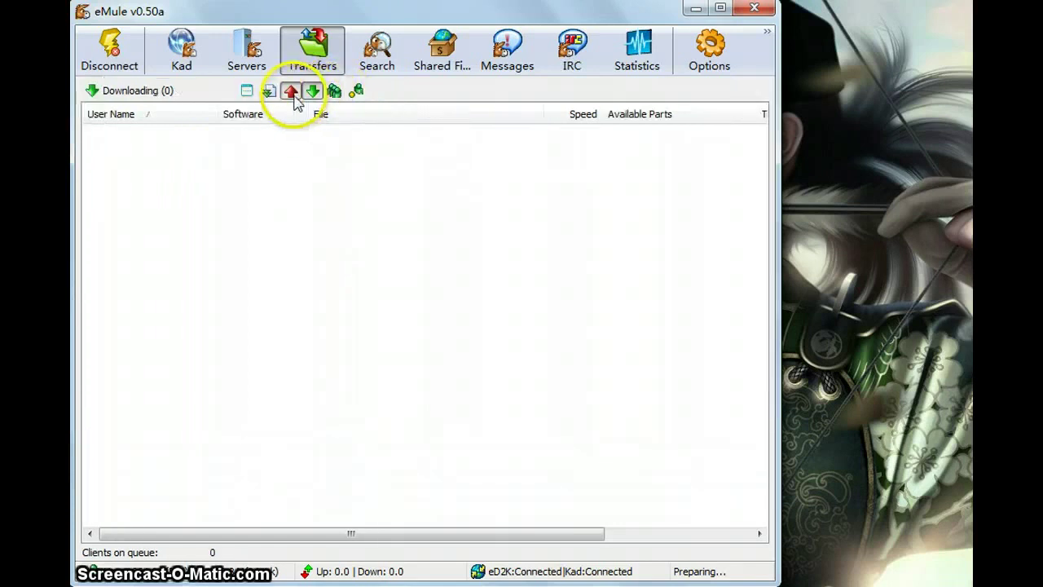
pyautogui.click(291, 92)
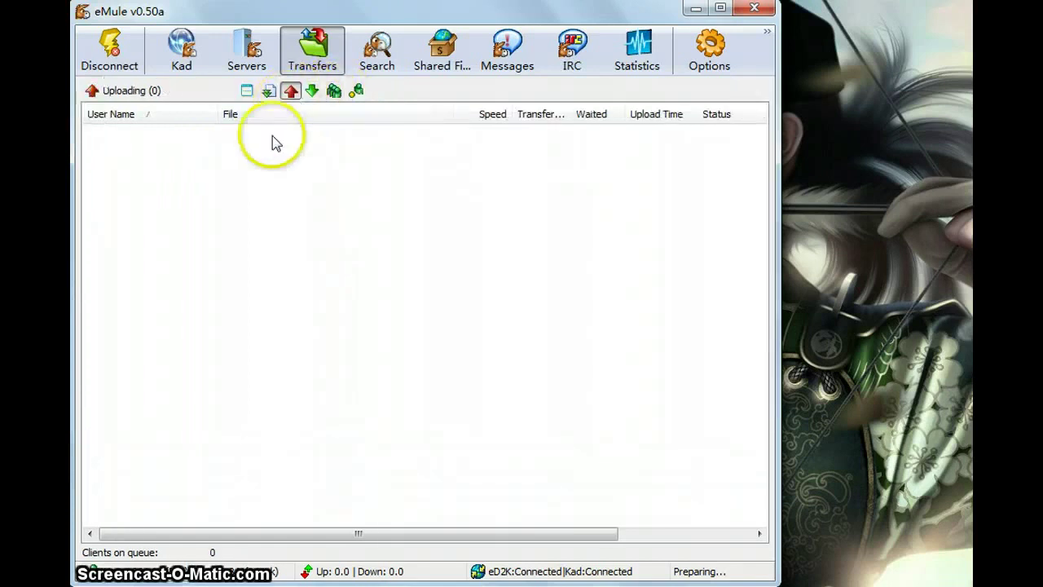
pyautogui.click(334, 91)
pyautogui.click(355, 90)
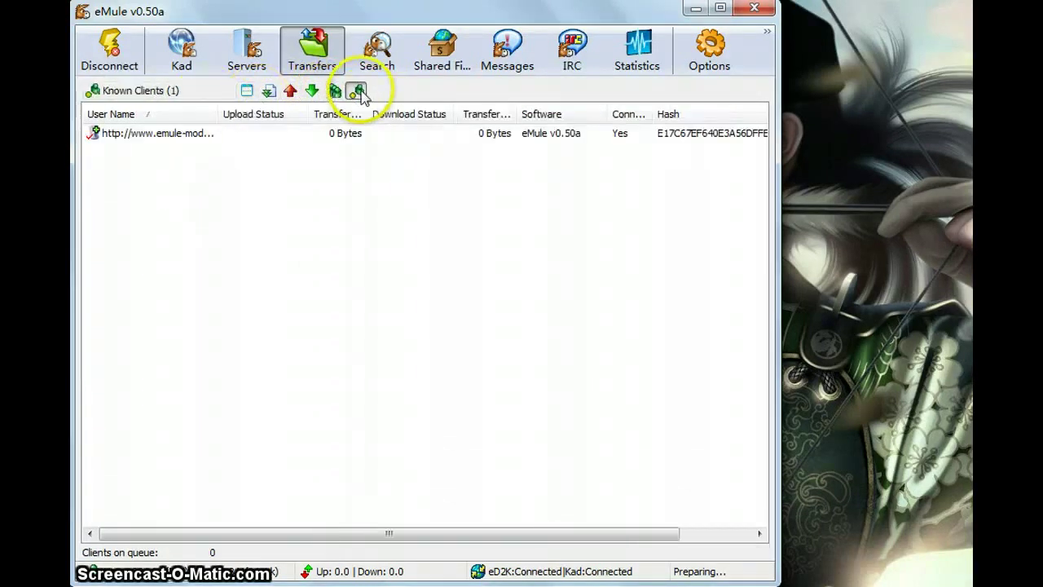
pyautogui.click(270, 91)
pyautogui.click(276, 90)
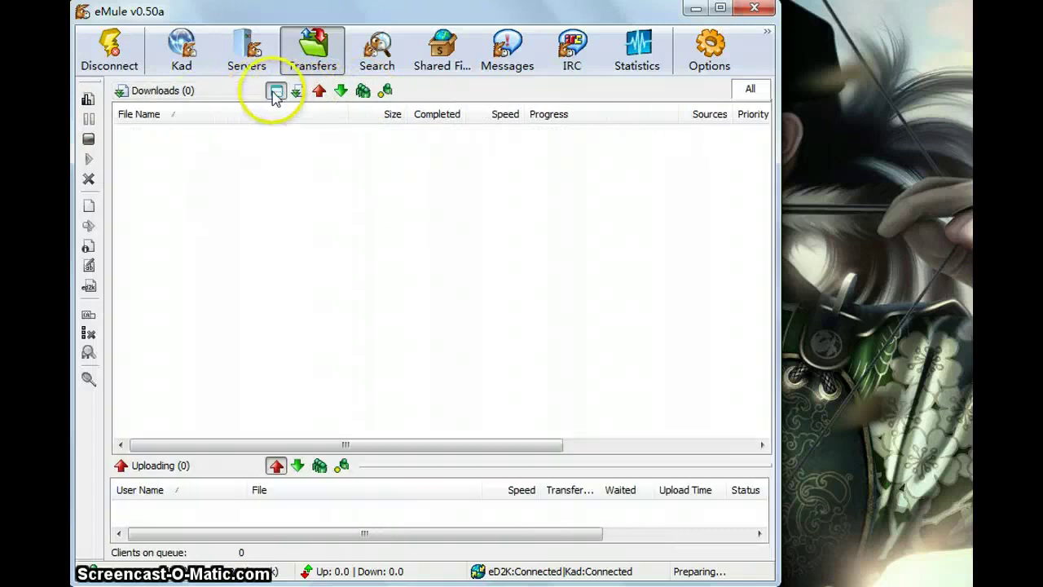
pyautogui.click(378, 49)
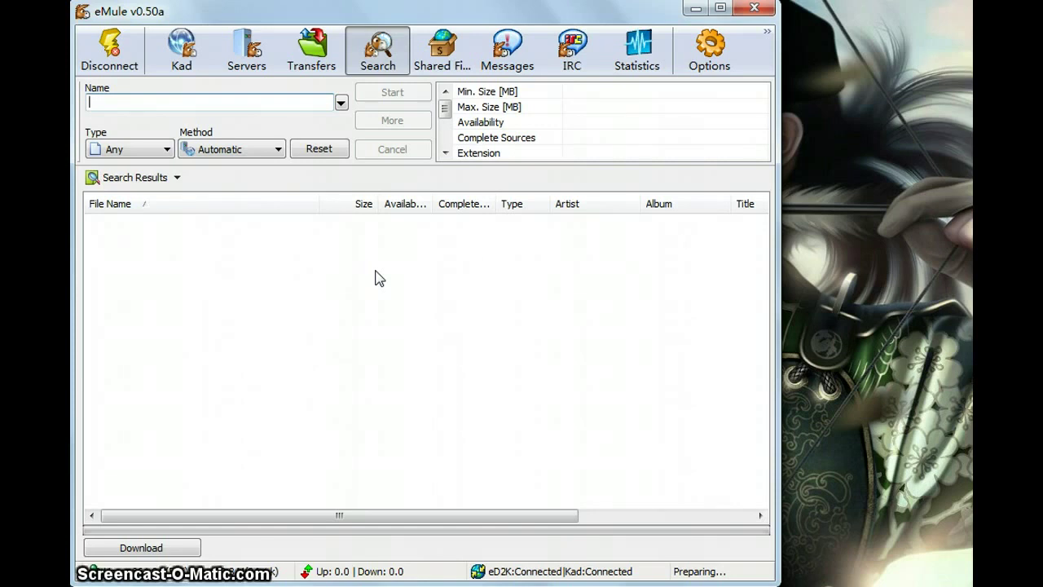
# - Keep file type Any and the Automatic method, and enter 'pretty boy' as the name
pyautogui.click(115, 150)
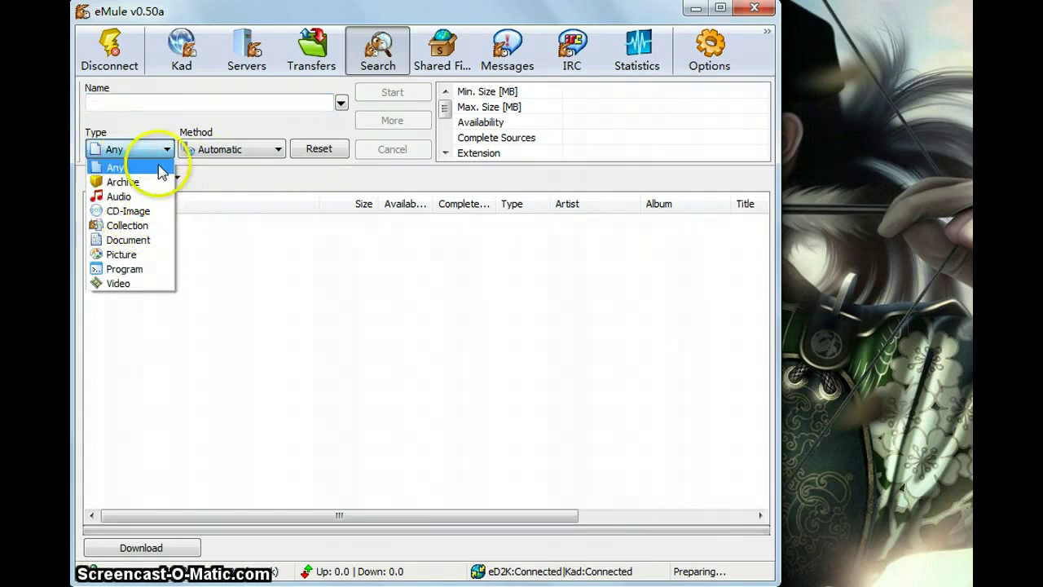
pyautogui.click(163, 163)
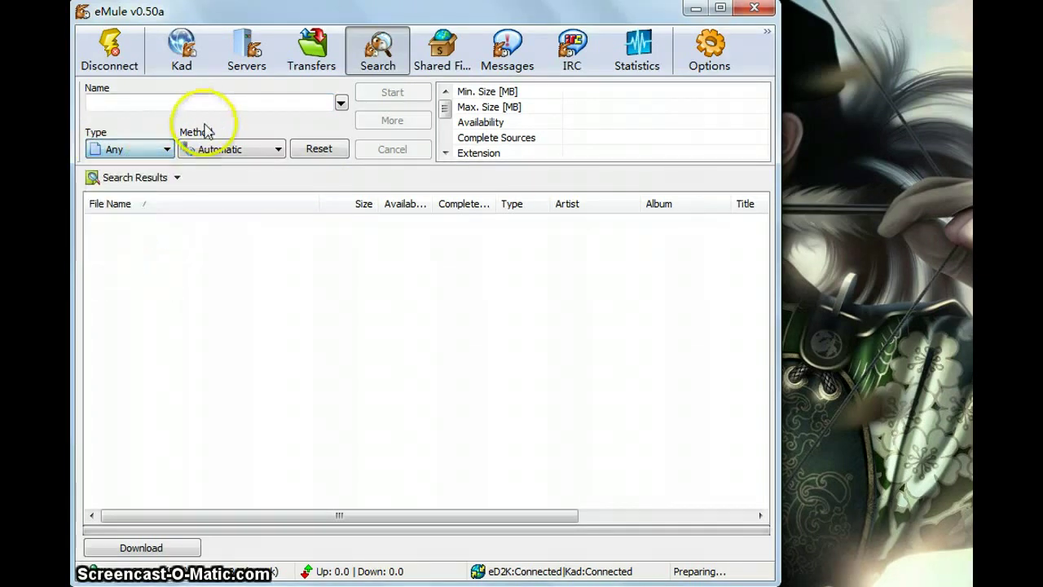
pyautogui.click(238, 155)
pyautogui.click(297, 123)
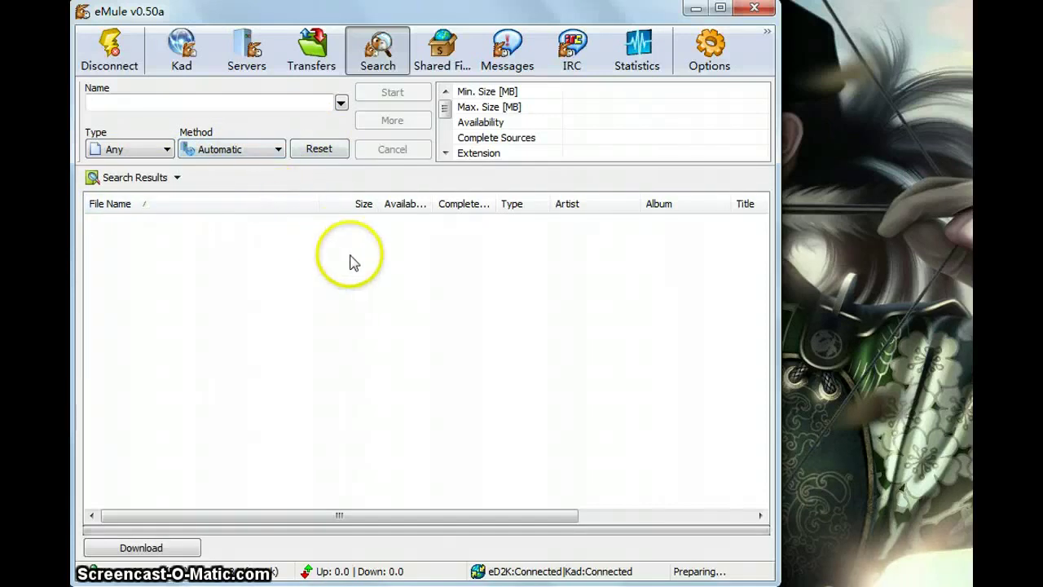
pyautogui.click(186, 103)
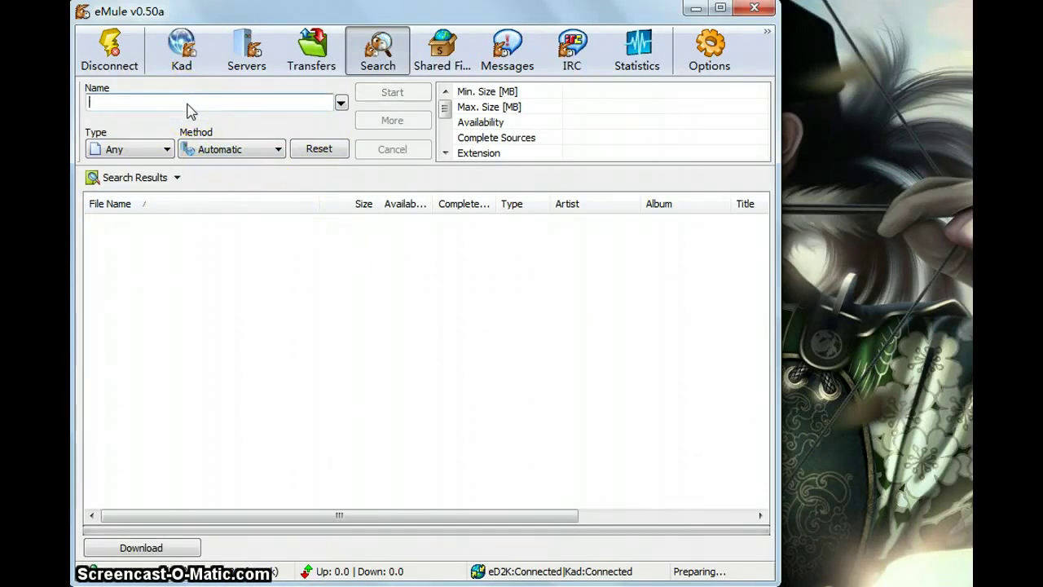
pyautogui.write('pretty boy')
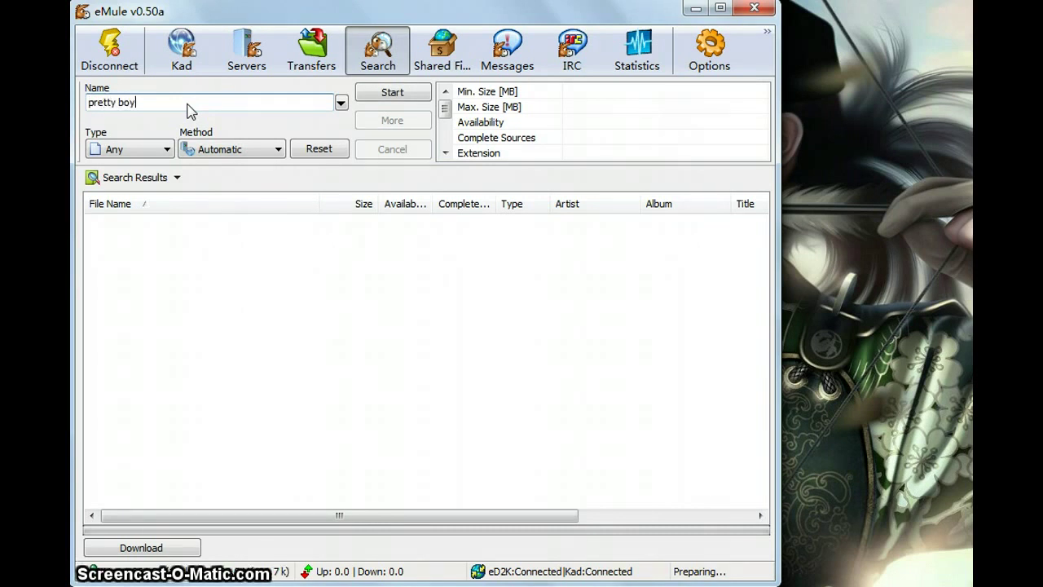
# - Run the 'pretty boy' search, then sort the 300 results by name, availability and size ascending
pyautogui.press('Return')
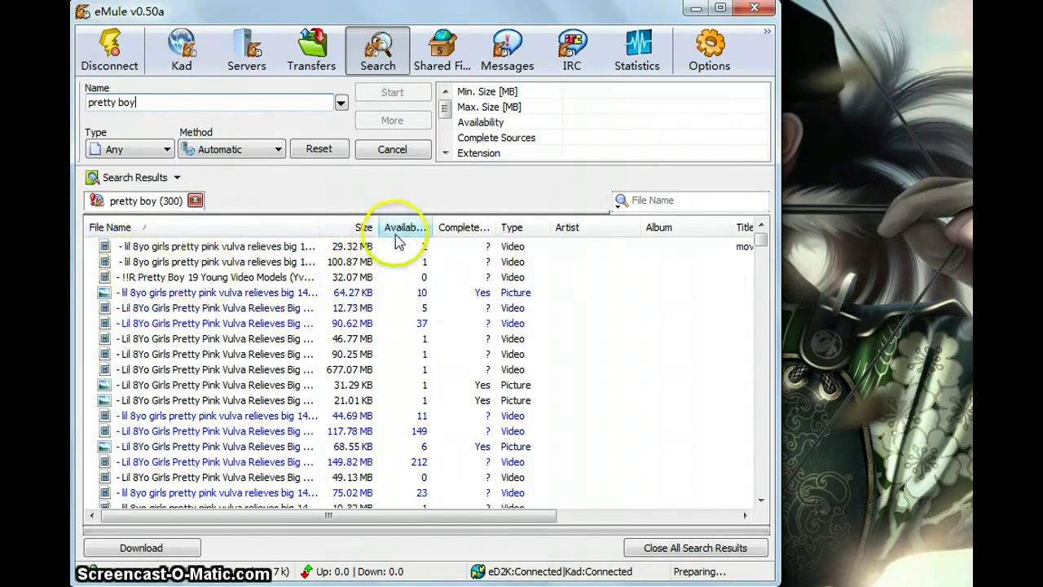
pyautogui.click(281, 229)
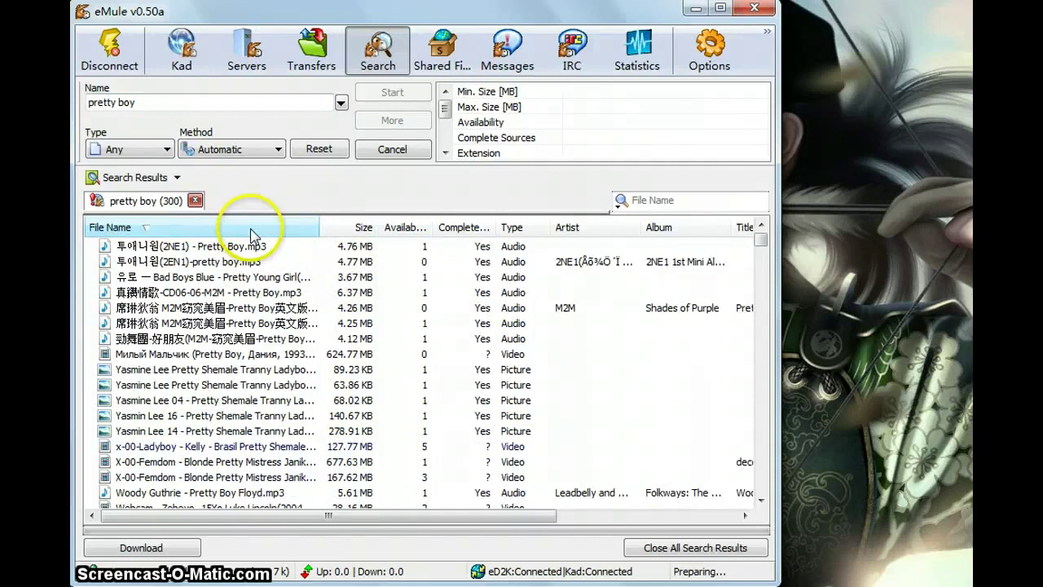
pyautogui.click(249, 228)
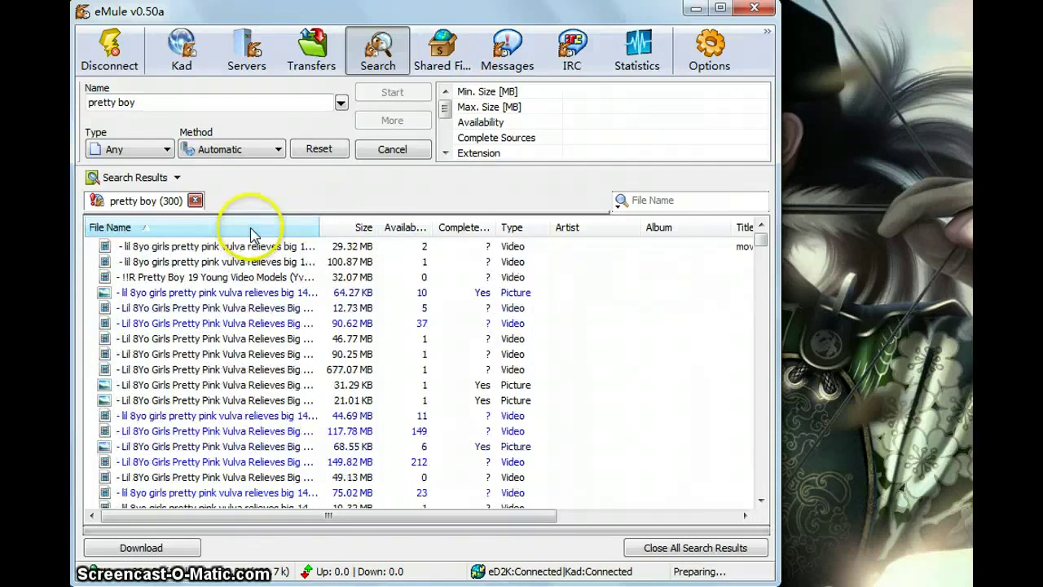
pyautogui.click(363, 232)
pyautogui.click(398, 230)
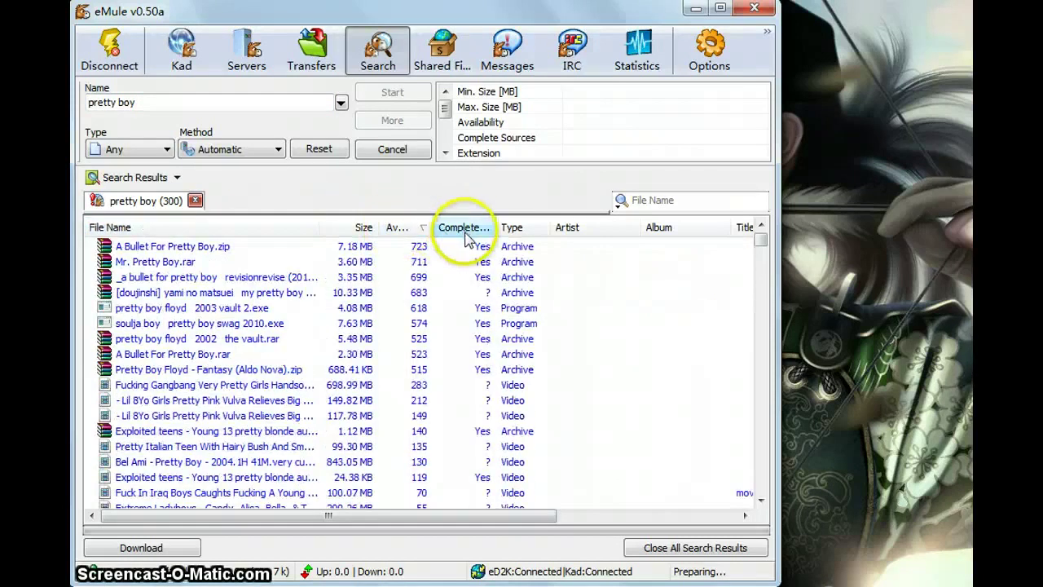
pyautogui.click(373, 230)
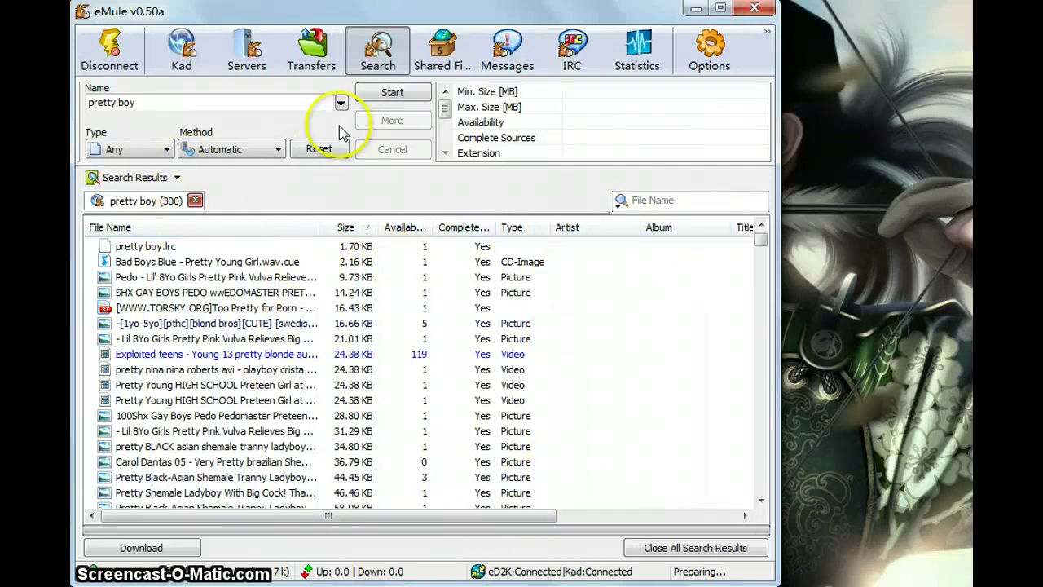
# - On Shared Files, browse the Incomplete, Incoming and All Directories folders, then select drive E:
pyautogui.click(440, 41)
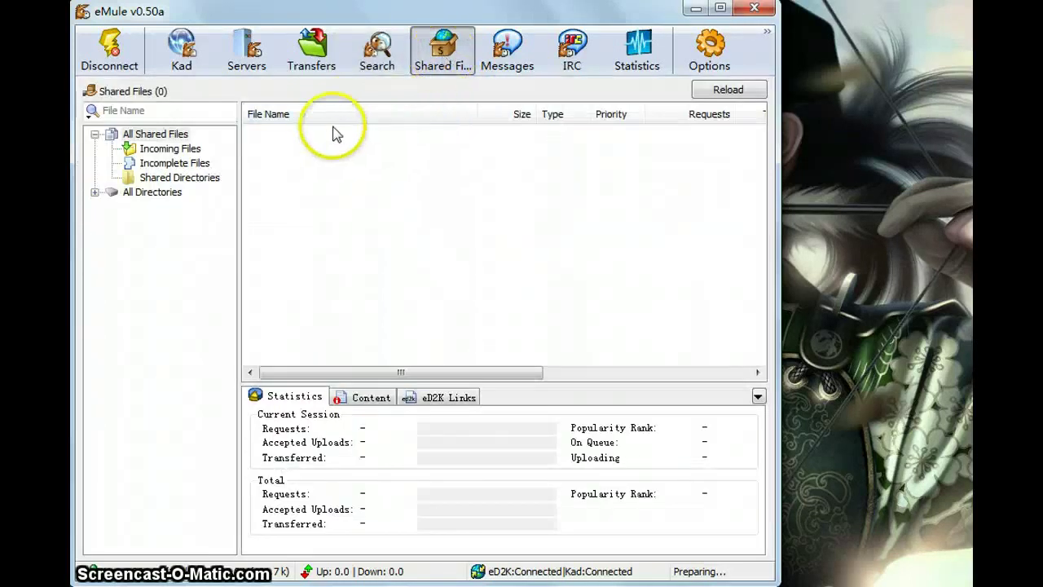
pyautogui.click(198, 163)
pyautogui.click(163, 193)
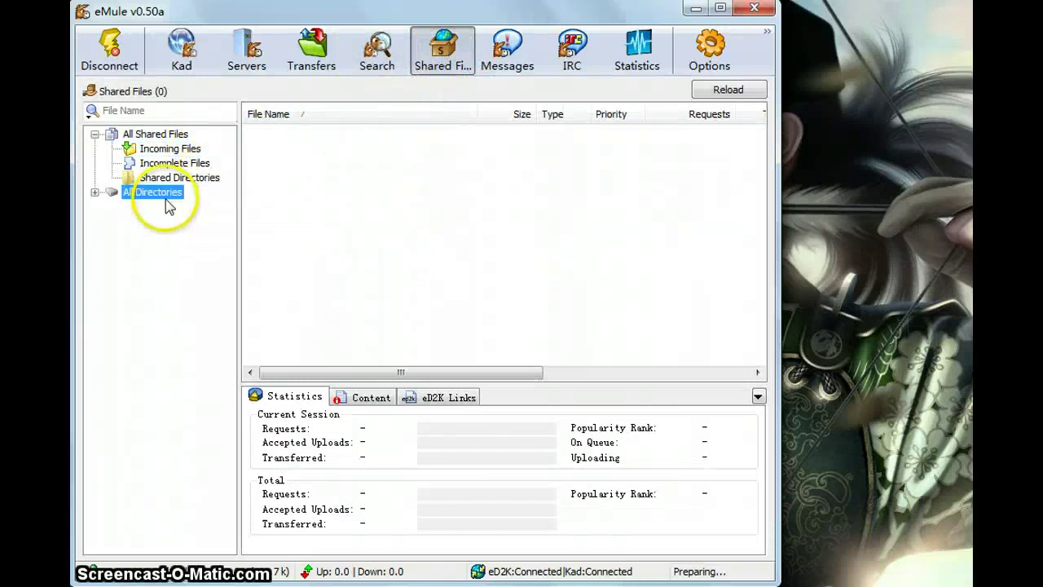
pyautogui.click(201, 180)
pyautogui.click(189, 149)
pyautogui.click(197, 177)
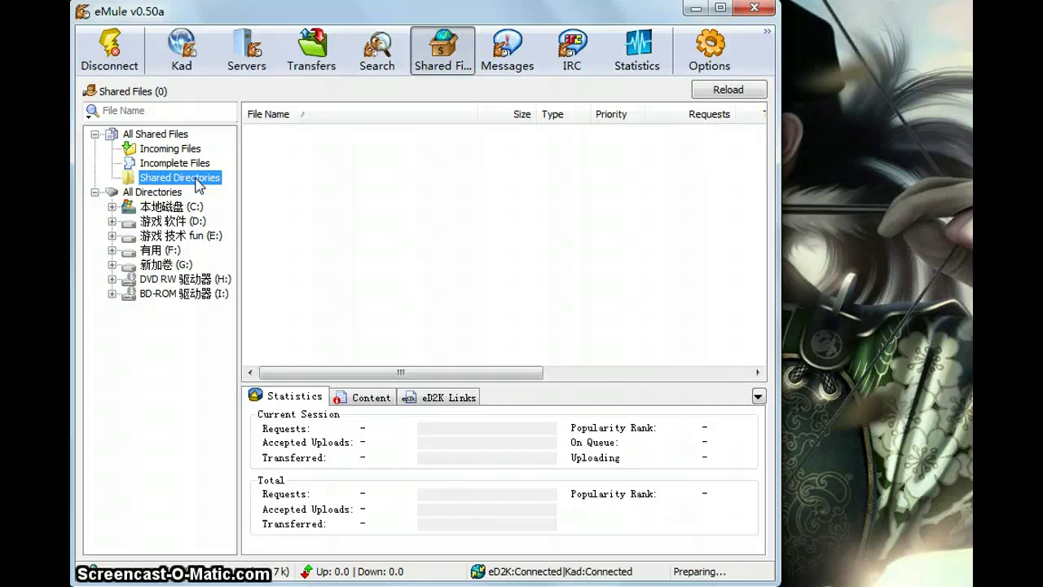
pyautogui.press('Down')
pyautogui.press('Down')
pyautogui.press('Down')
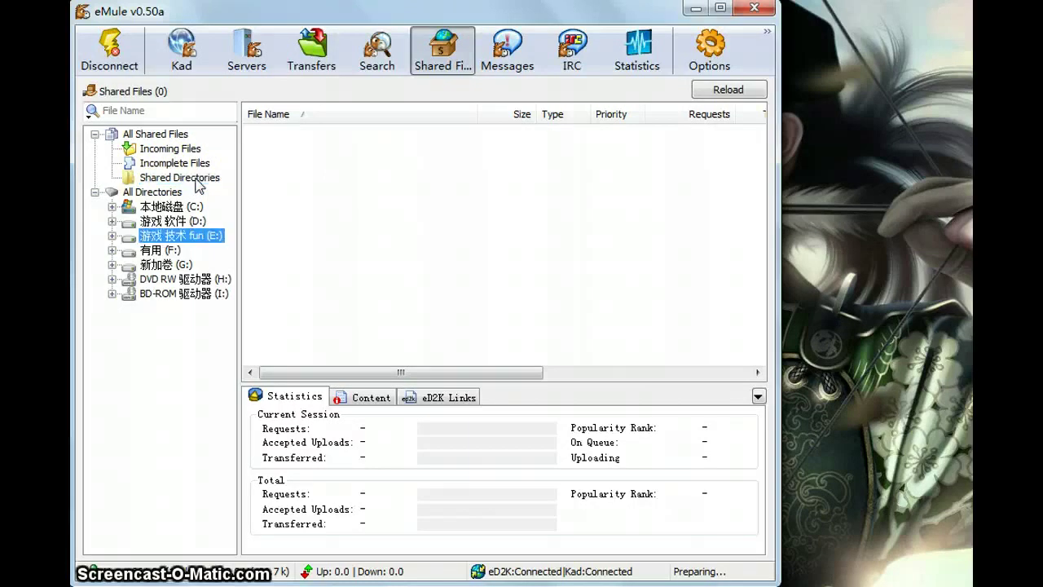
pyautogui.click(468, 118)
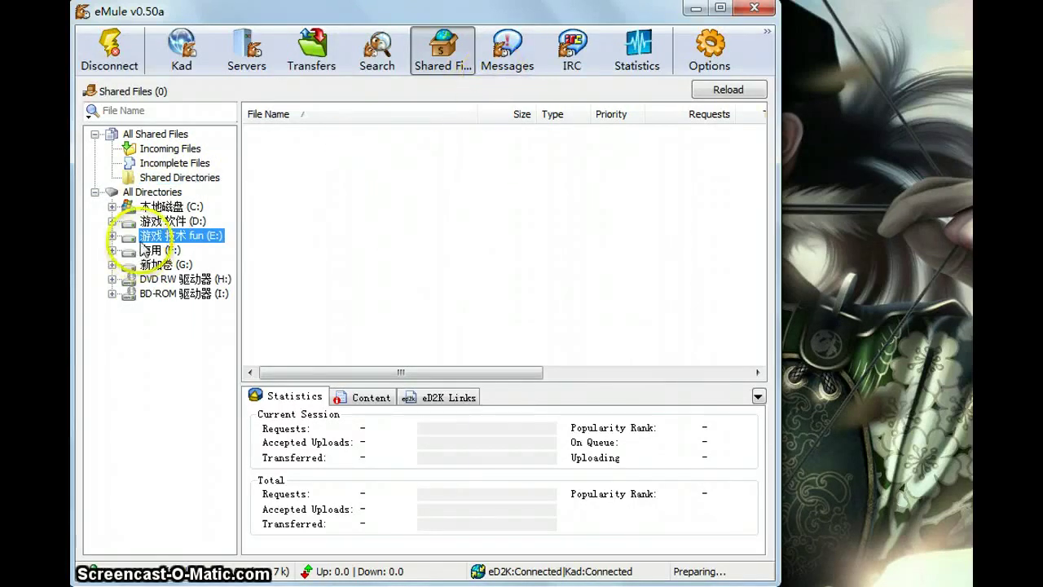
# - Visit Messages and IRC, type and delete a test chat message, then show Statistics
pyautogui.click(503, 62)
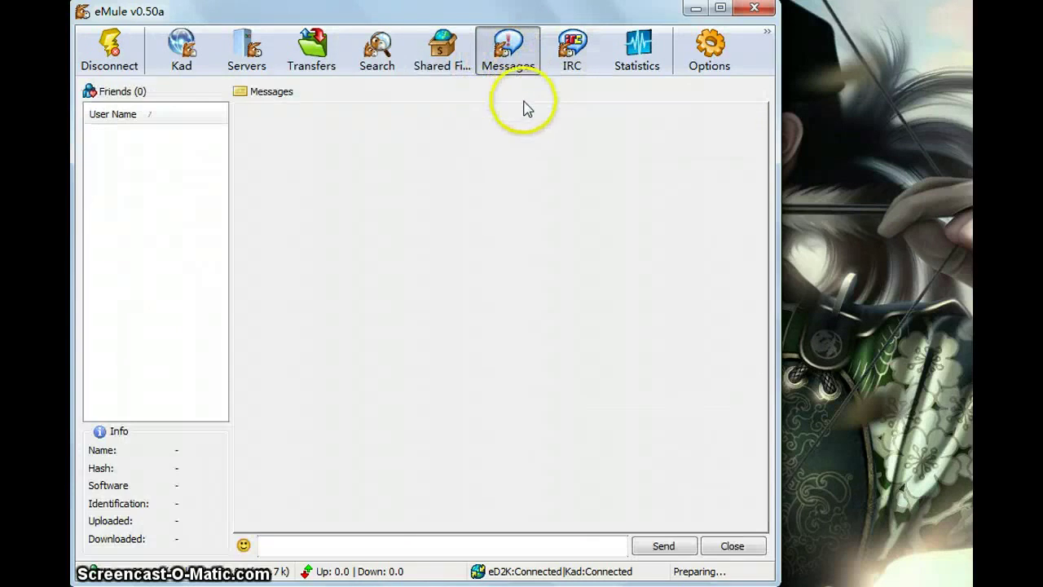
pyautogui.click(567, 57)
pyautogui.click(507, 71)
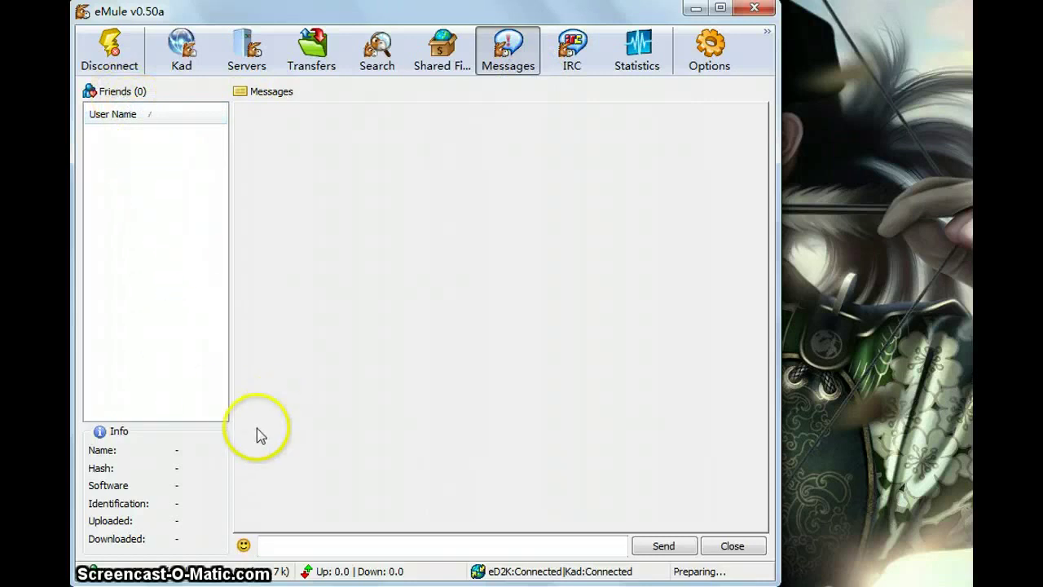
pyautogui.click(324, 551)
pyautogui.write('lalallalal hohoohoho')
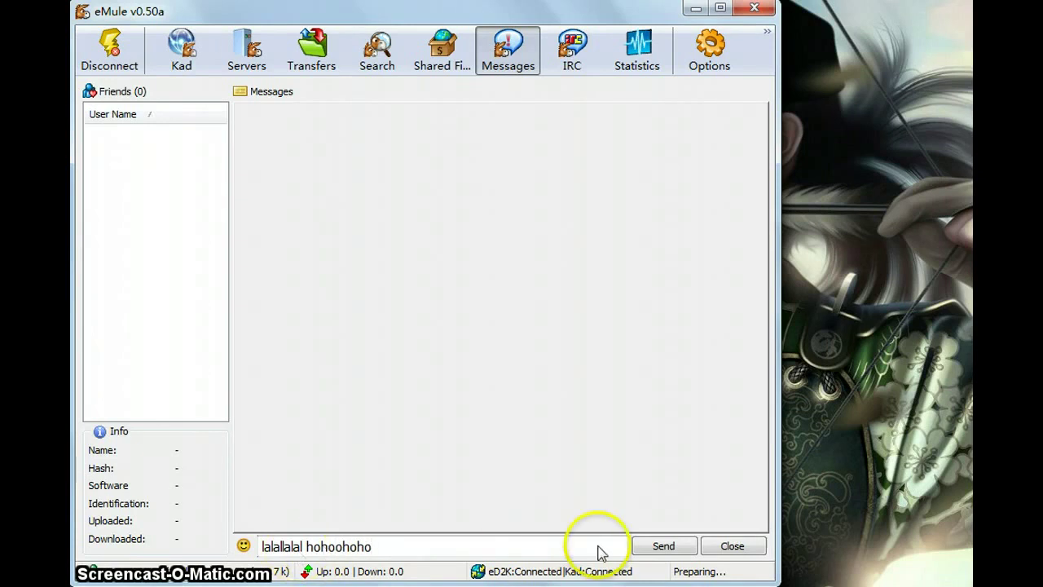
pyautogui.hotkey('ctrl', 'a')
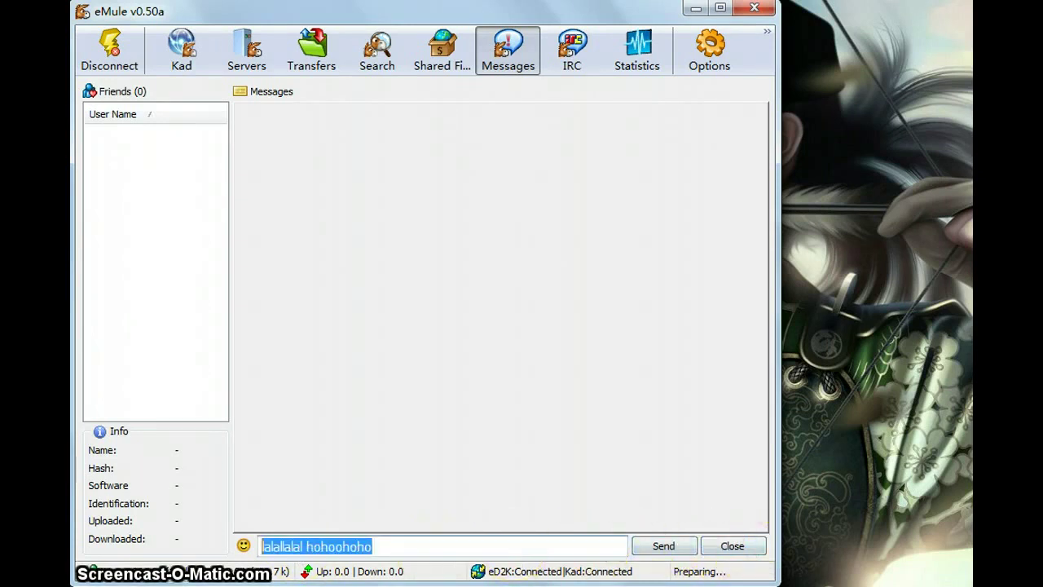
pyautogui.press('BackSpace')
pyautogui.hotkey('ctrl', 'Tab')
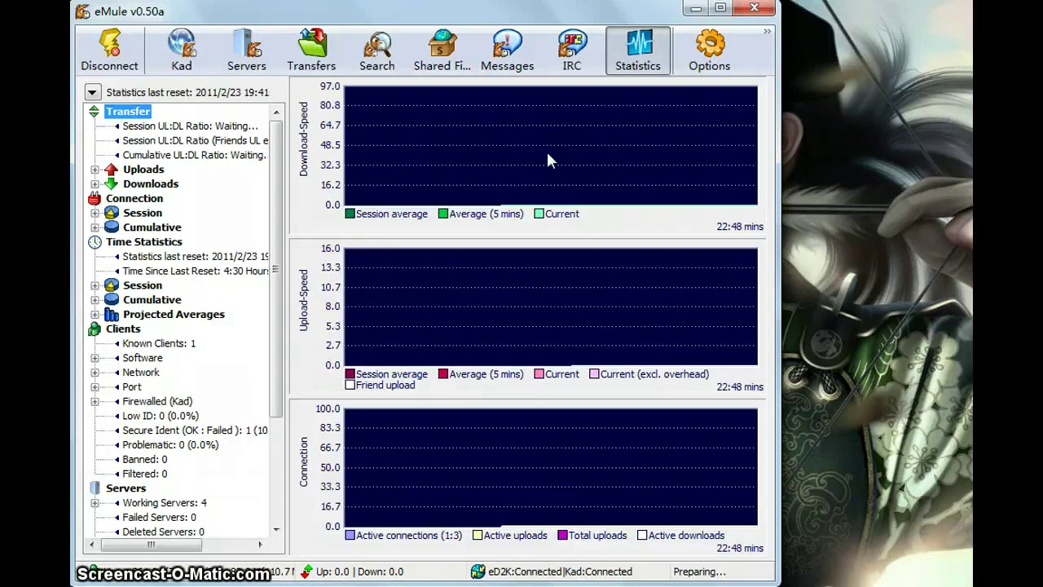
pyautogui.click(553, 133)
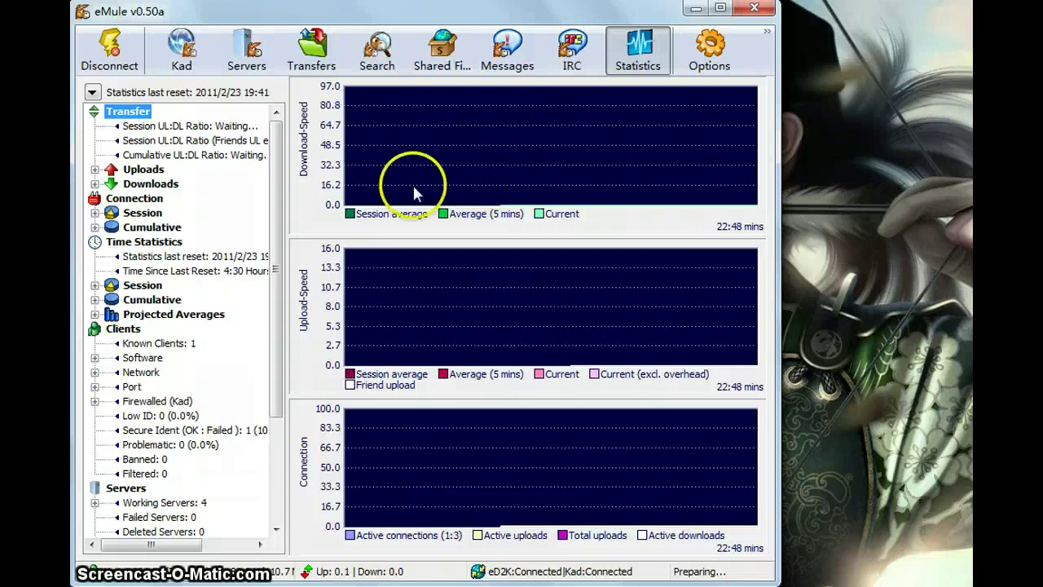
pyautogui.click(707, 49)
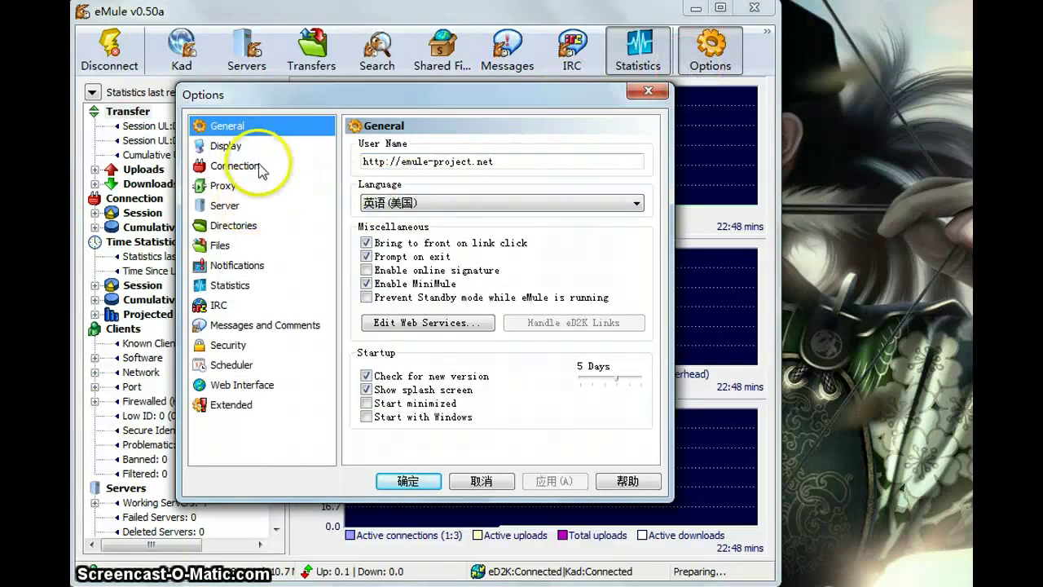
pyautogui.click(272, 166)
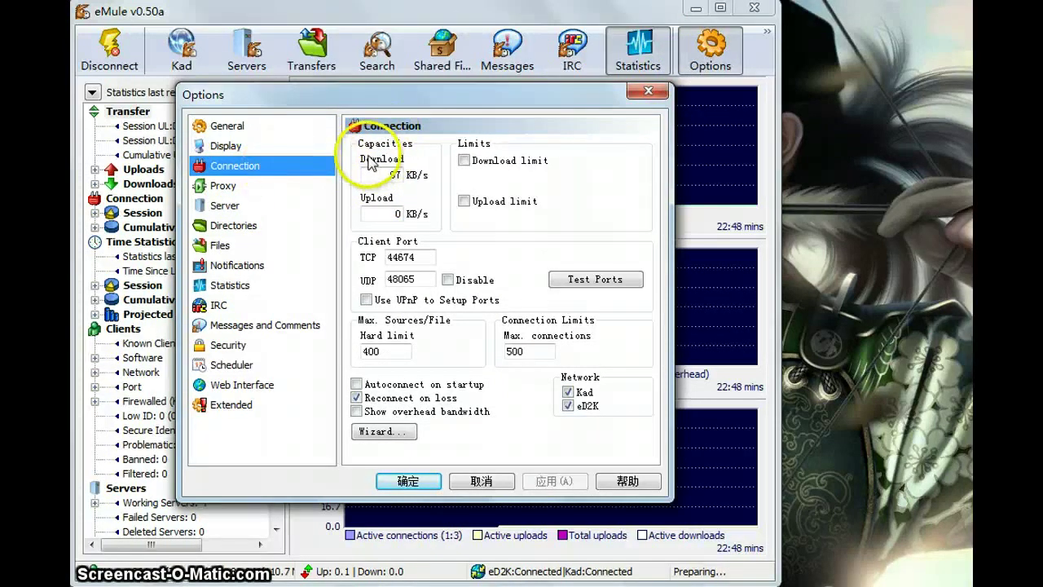
pyautogui.moveTo(384, 175); pyautogui.dragTo(437, 178)
pyautogui.moveTo(396, 213); pyautogui.dragTo(407, 214)
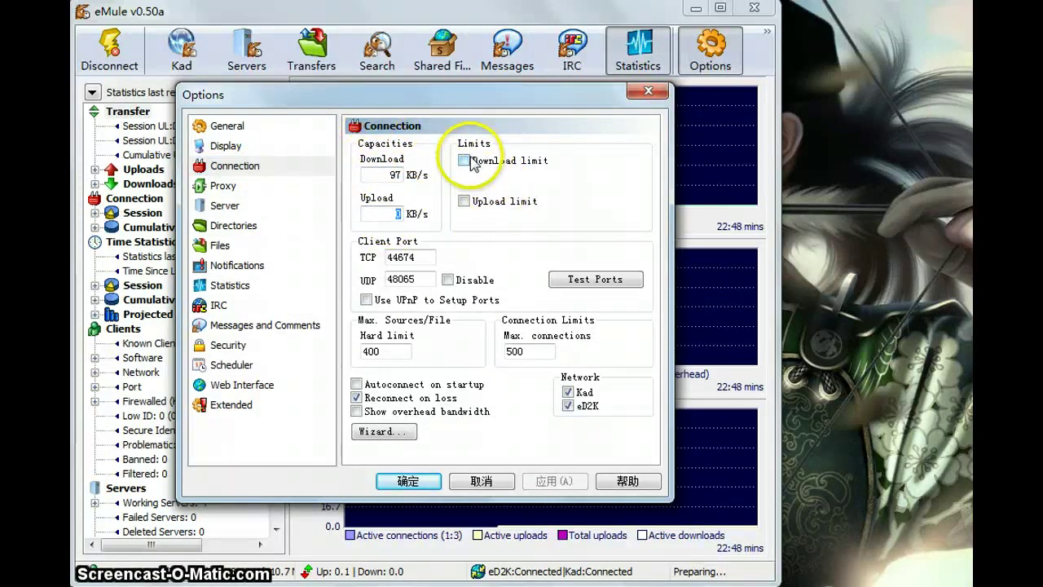
pyautogui.click(535, 203)
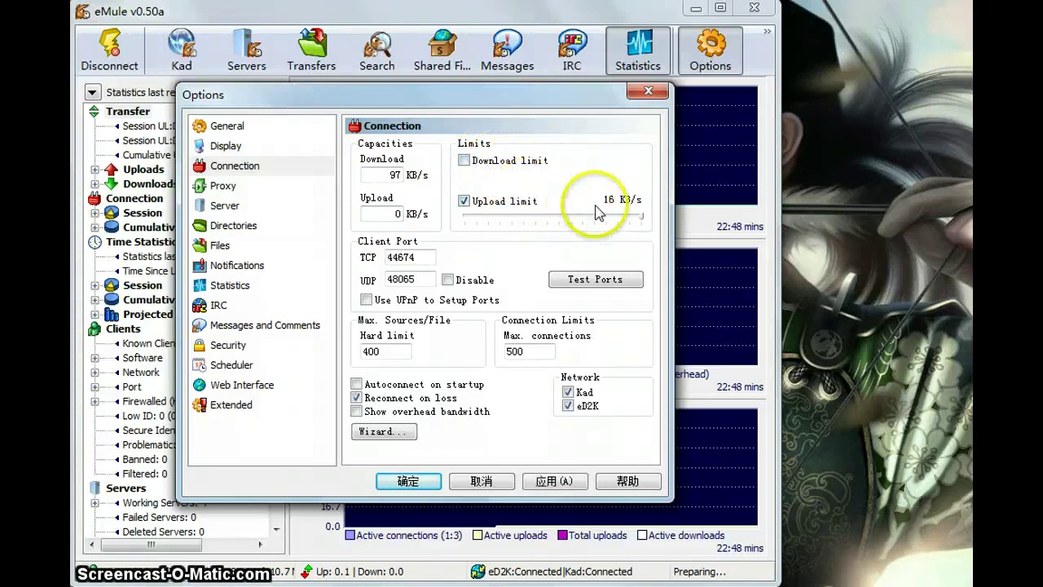
pyautogui.click(467, 201)
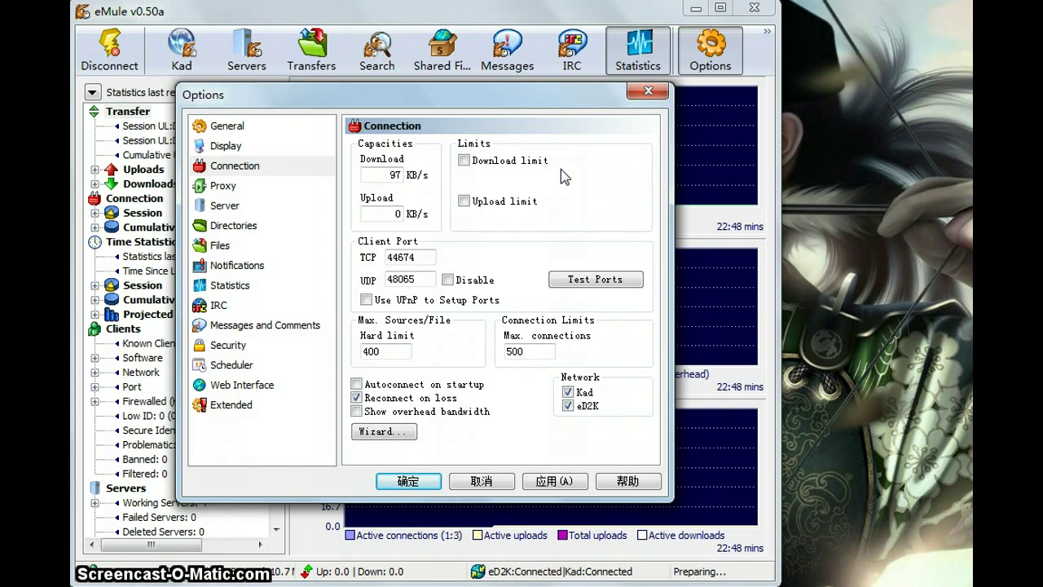
pyautogui.moveTo(362, 175); pyautogui.dragTo(391, 176)
pyautogui.press('BackSpace')
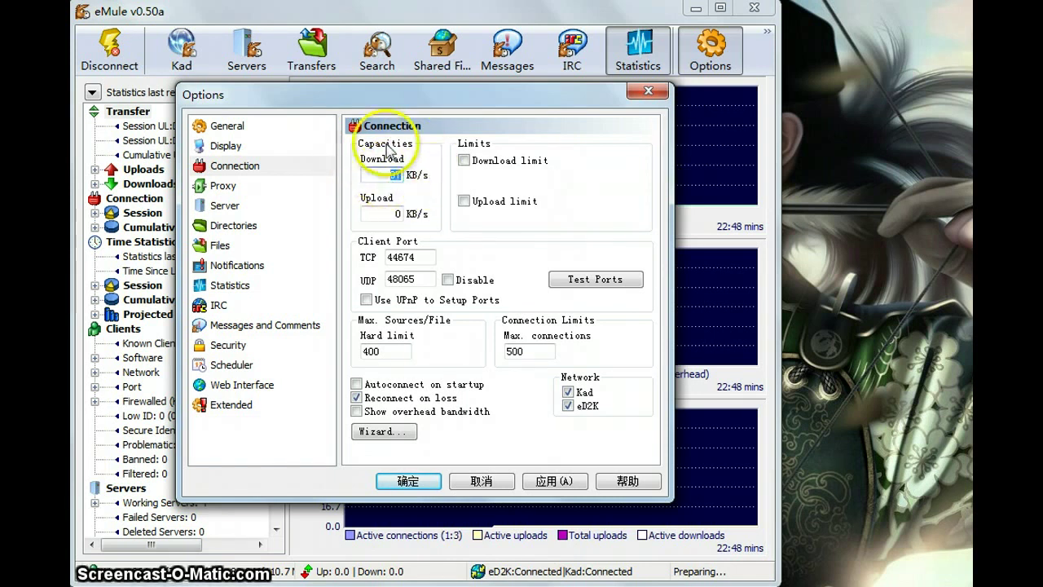
pyautogui.write('97')
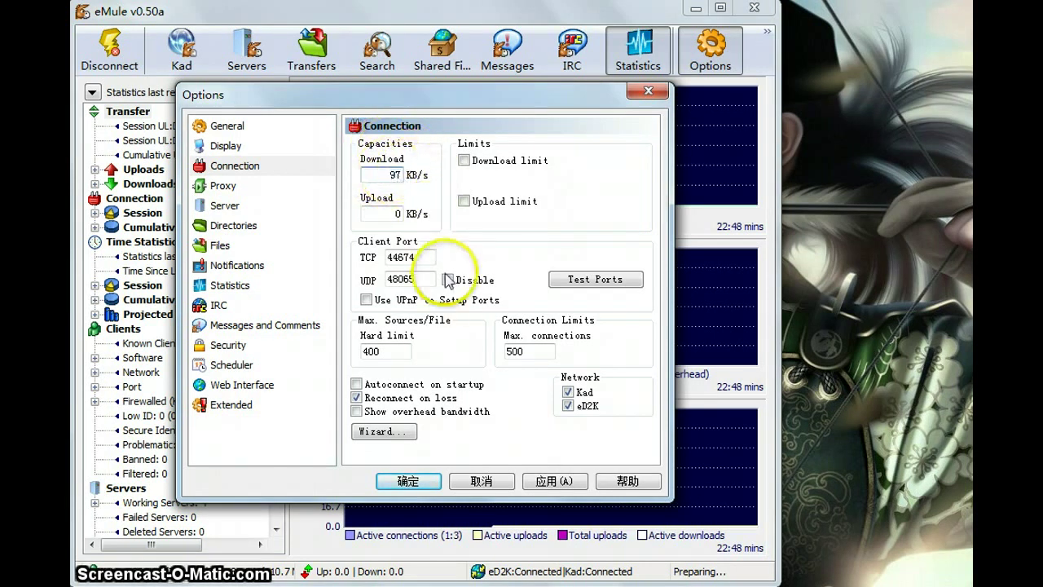
pyautogui.click(481, 481)
pyautogui.click(712, 59)
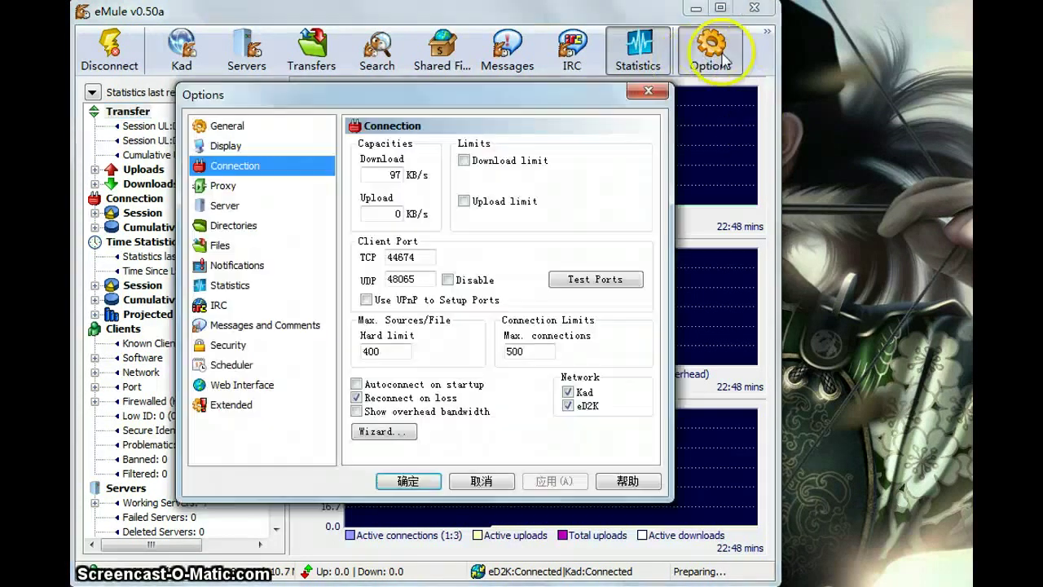
# - Close the options and choose Tools > Paste eD2K Links from the toolbar overflow menu
pyautogui.click(660, 94)
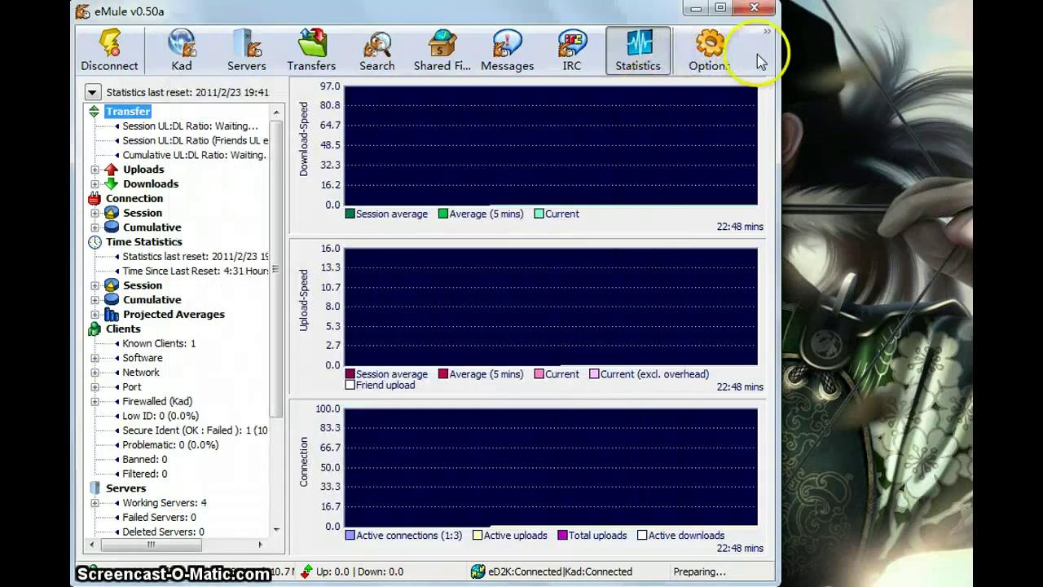
pyautogui.click(767, 49)
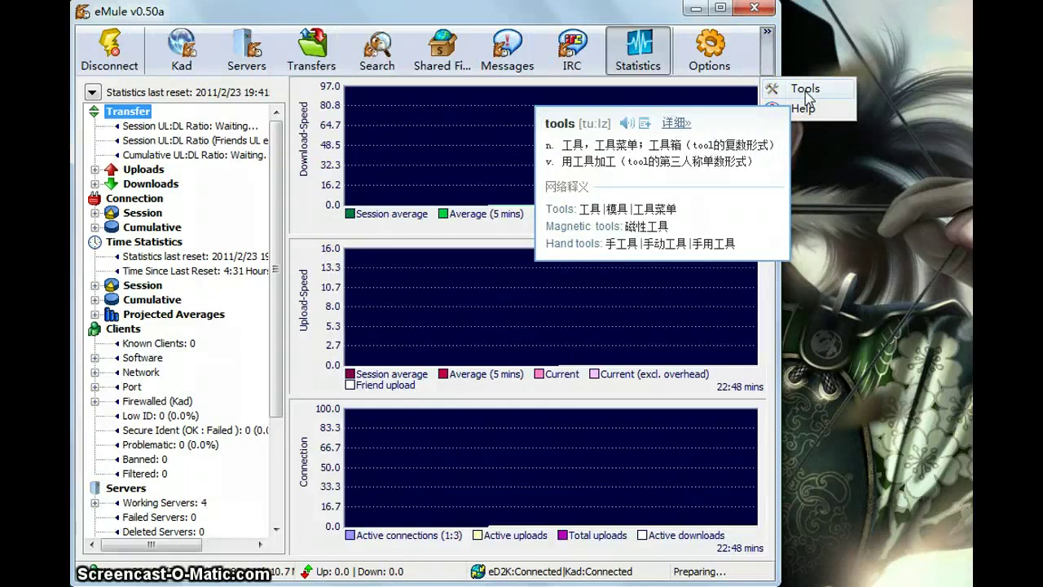
pyautogui.click(806, 96)
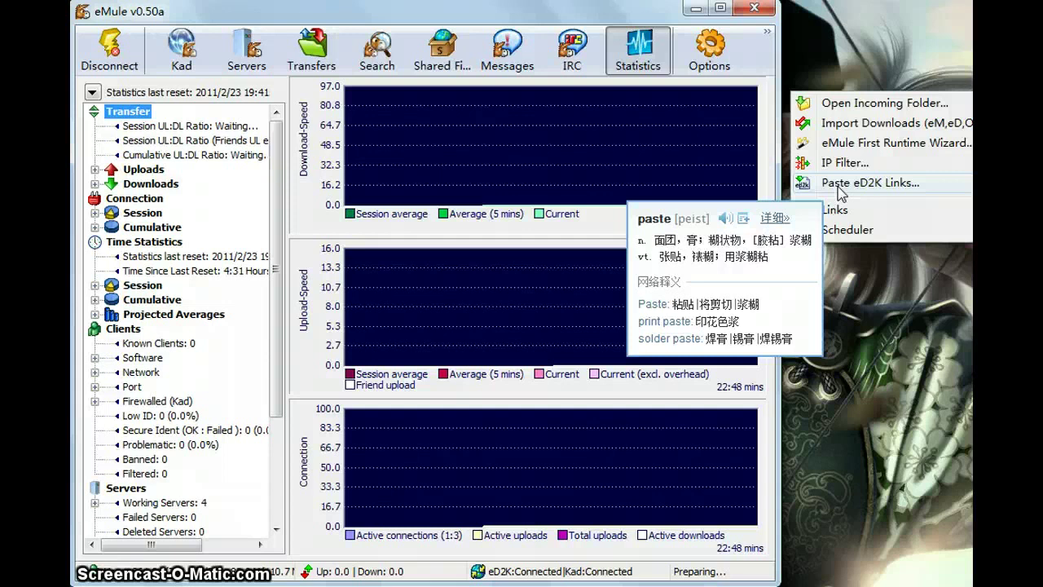
pyautogui.click(839, 186)
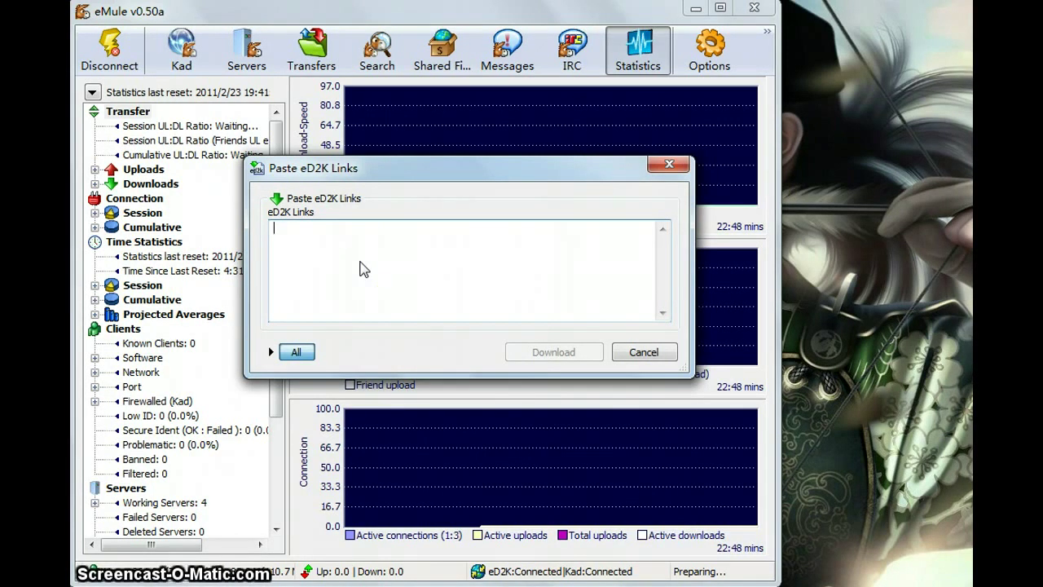
# - Paste an eD2K link into the links box, select it, and cancel without downloading
pyautogui.click(305, 240)
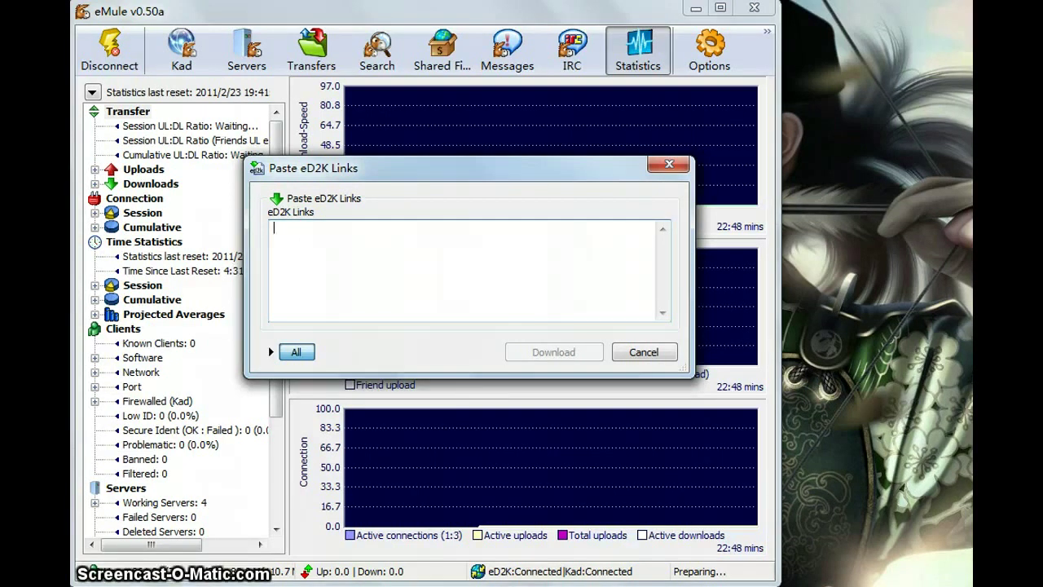
pyautogui.rightClick(289, 221)
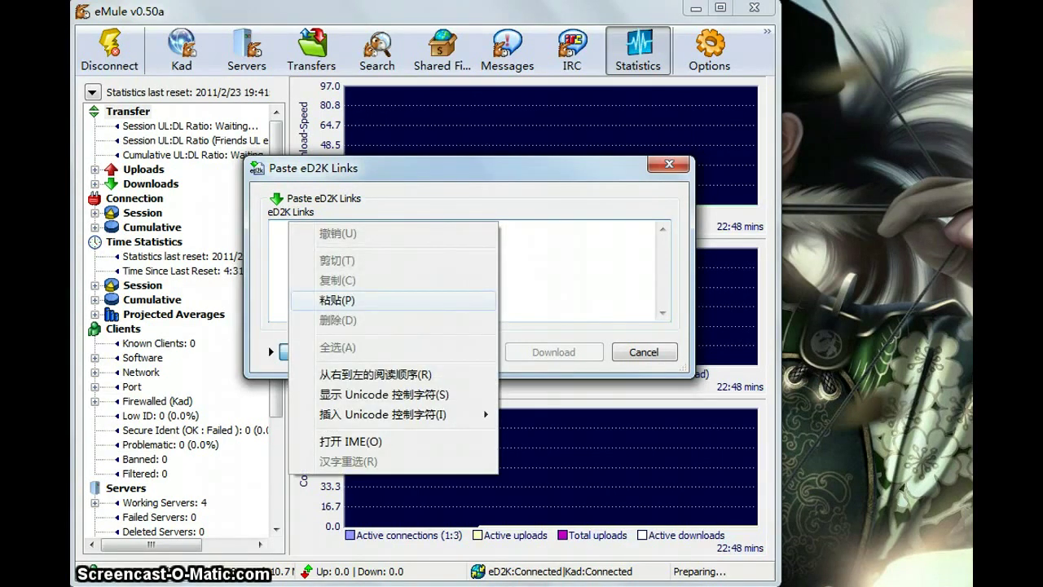
pyautogui.click(336, 300)
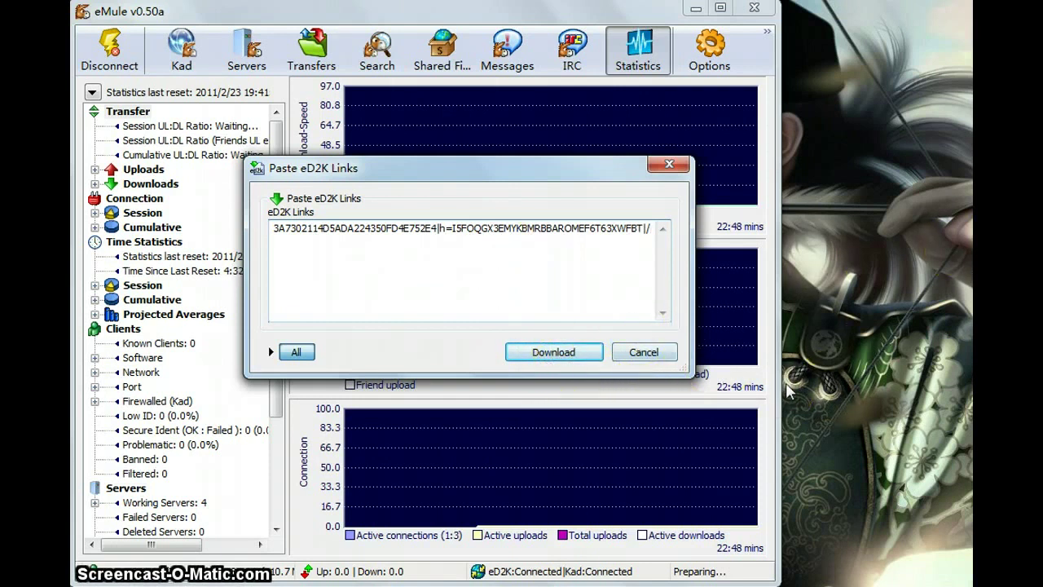
pyautogui.hotkey('ctrl', 'a')
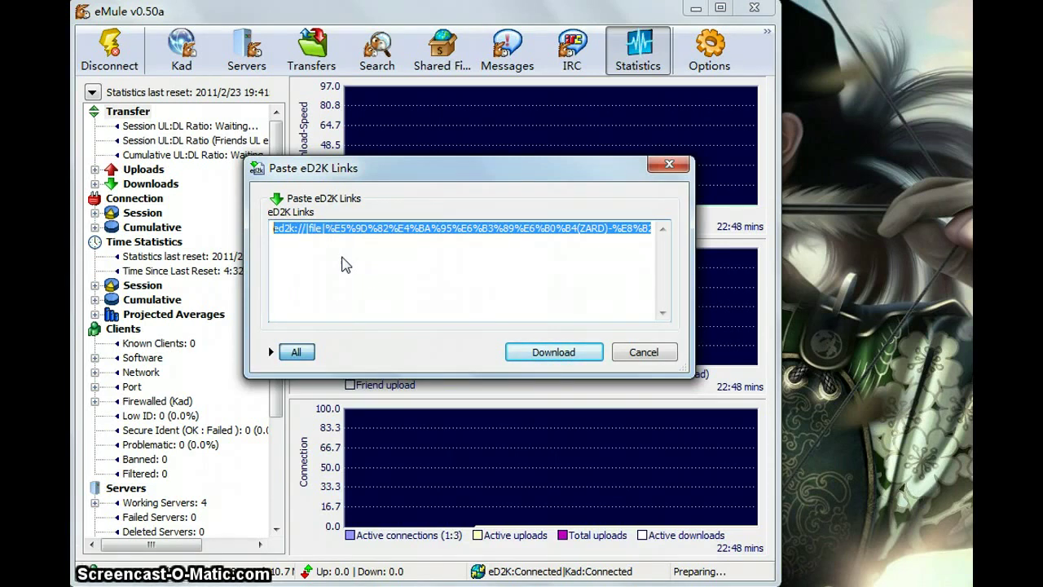
pyautogui.click(657, 355)
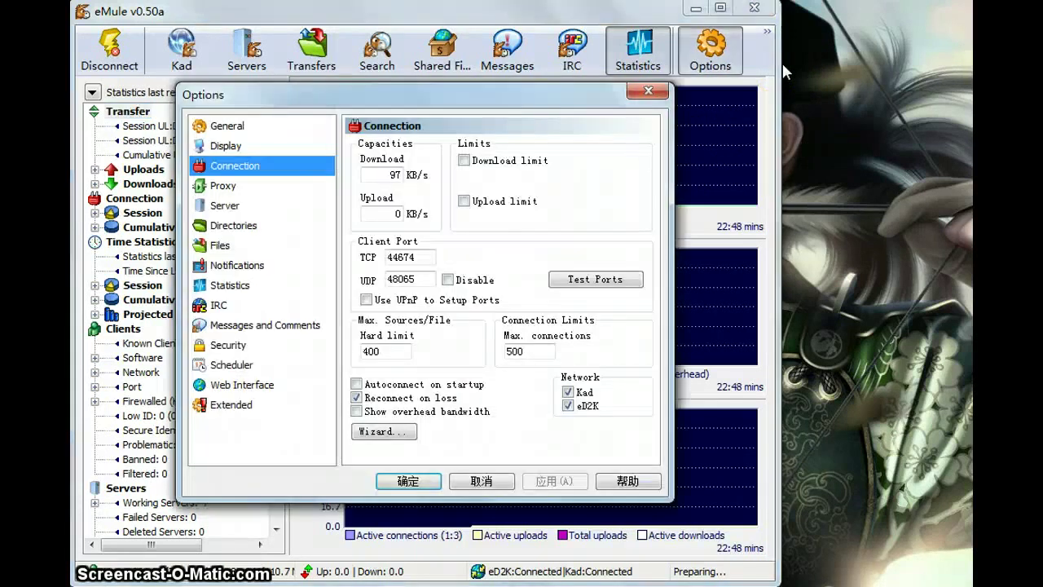
# - Review the General options, tabbing past the Language setting, then switch to Display
pyautogui.click(301, 126)
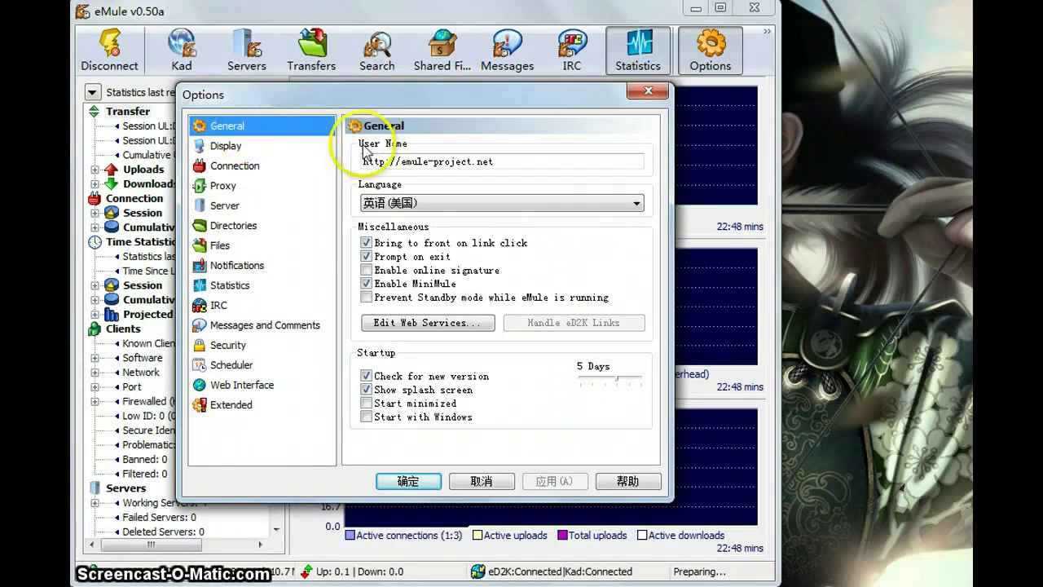
pyautogui.press('Tab')
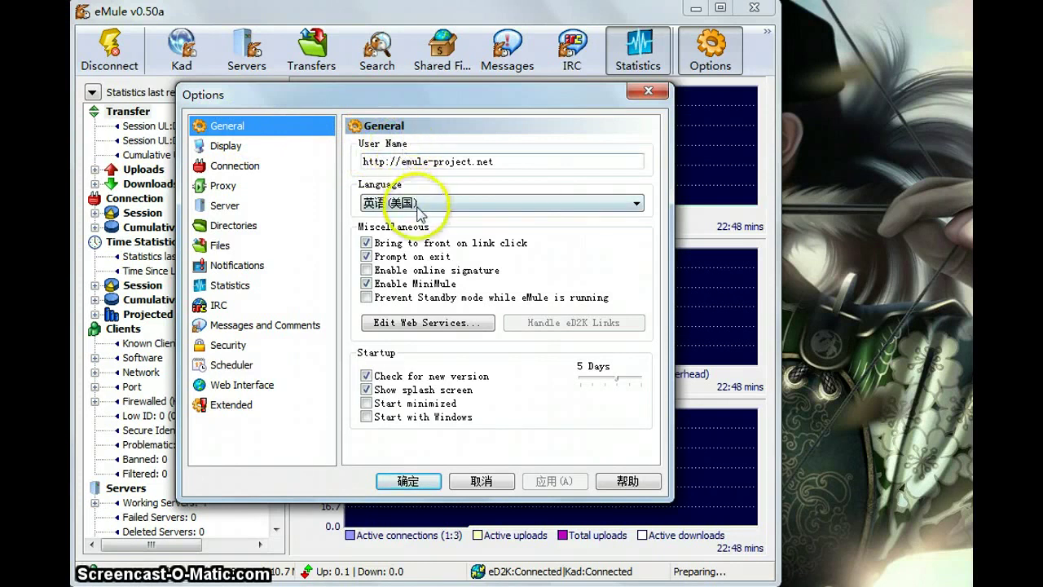
pyautogui.press('Tab')
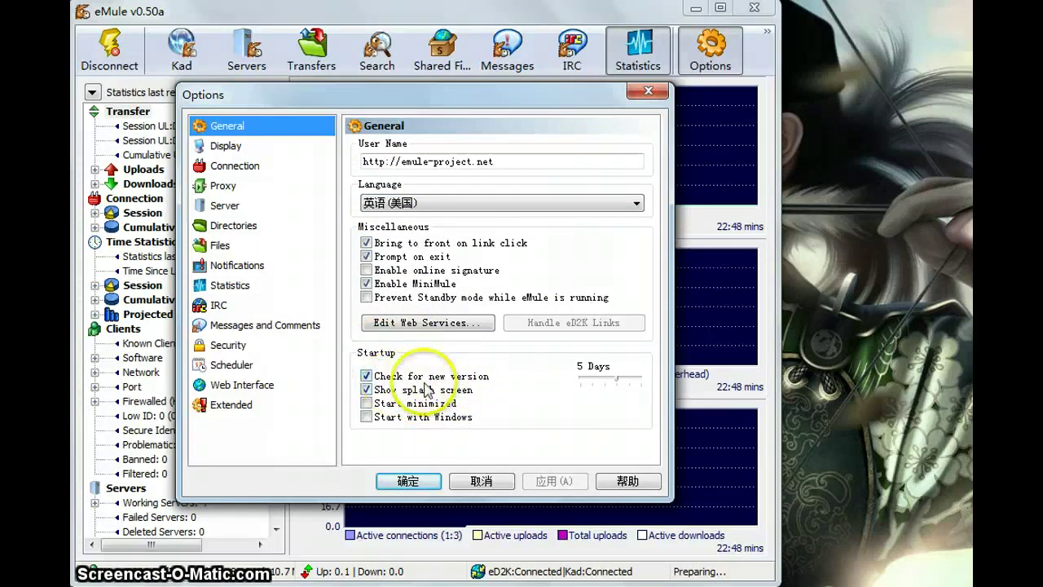
pyautogui.click(244, 150)
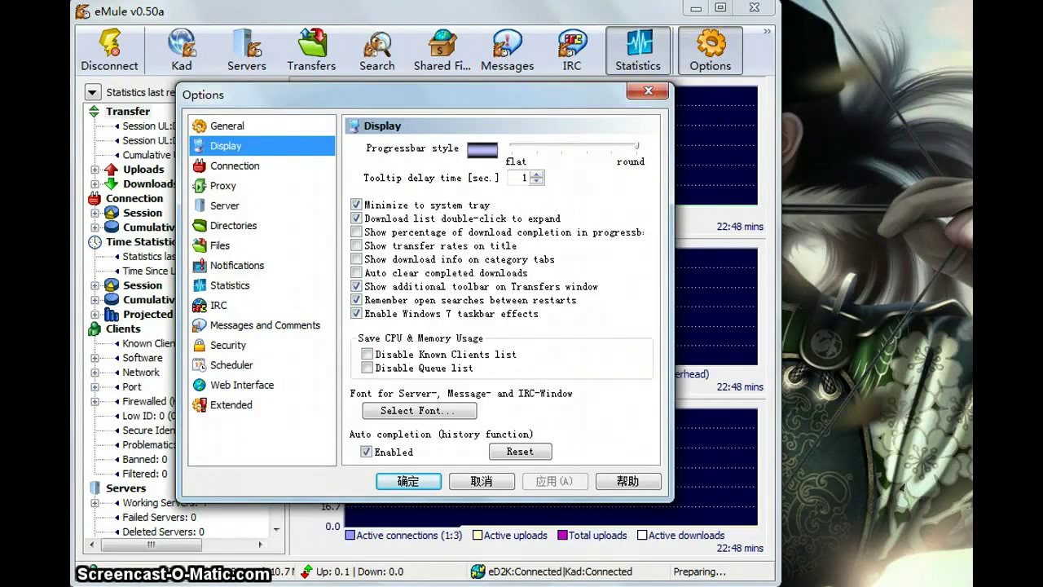
# - Step through the Connection, Proxy and Server options to reach Directories
pyautogui.press('Down')
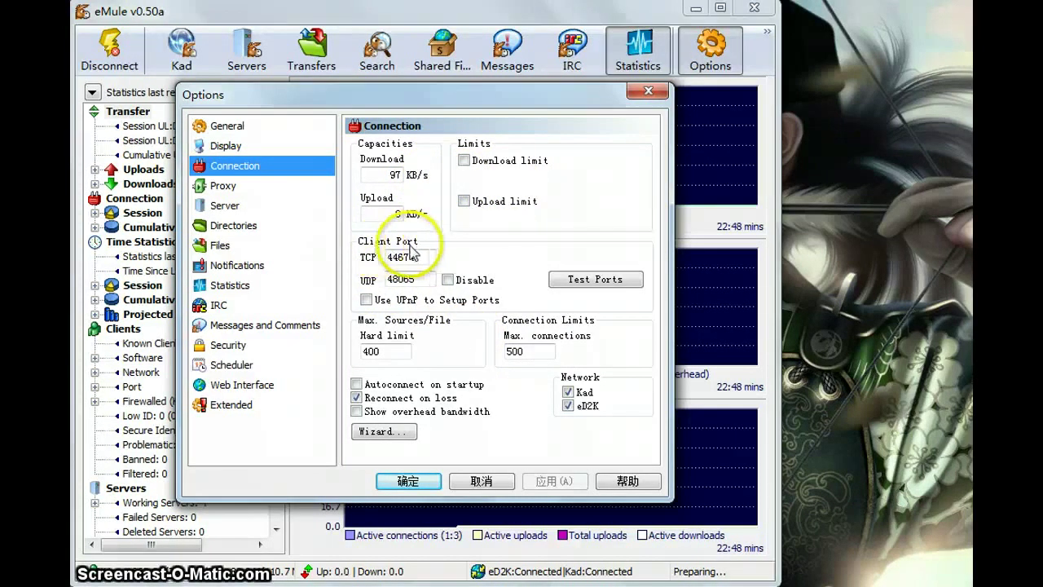
pyautogui.click(240, 185)
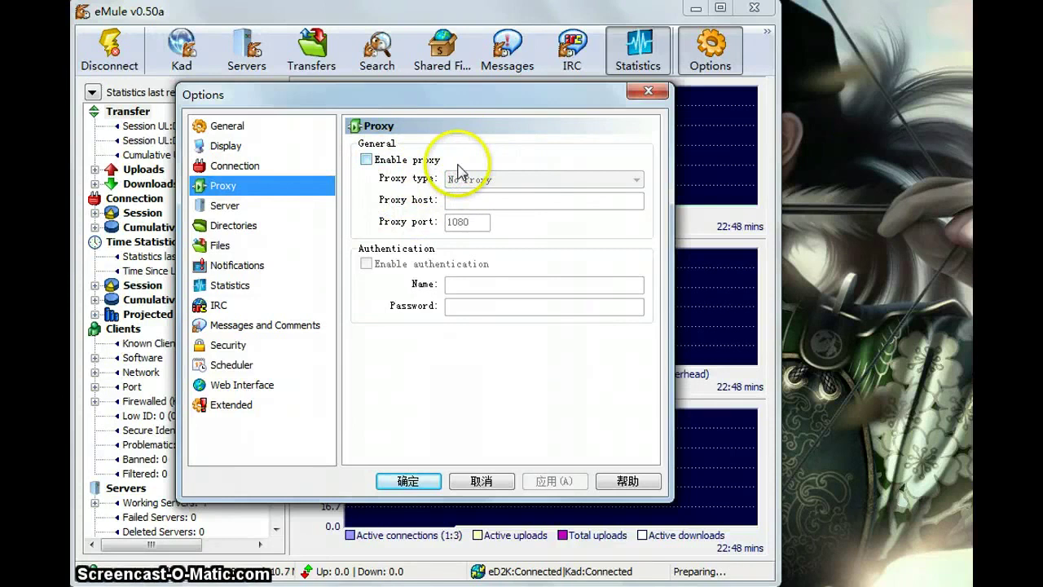
pyautogui.click(248, 206)
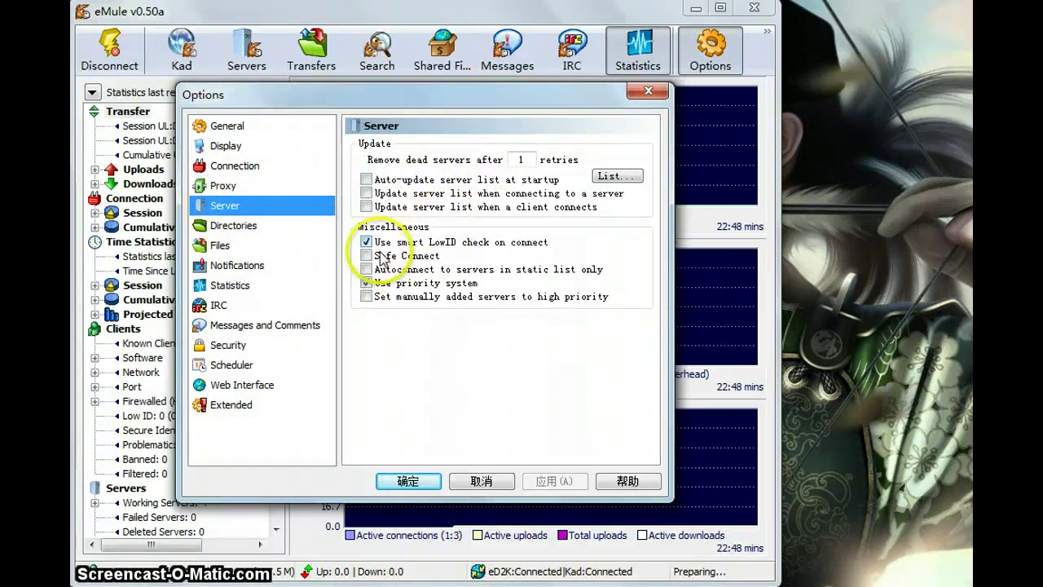
pyautogui.click(265, 226)
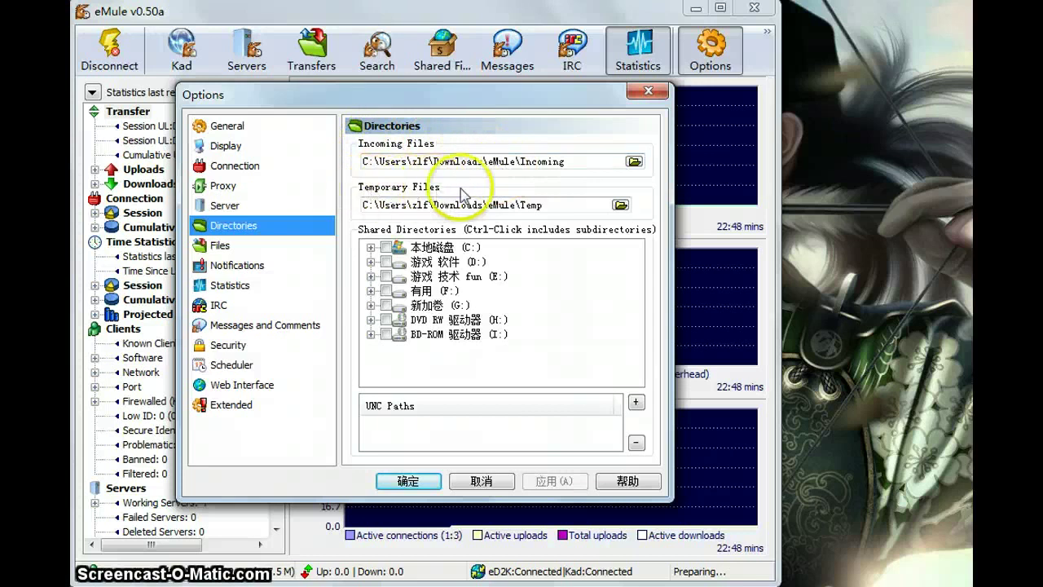
# - Browse the Files, Notifications and Statistics preference pages, ending on the statistics graph settings
pyautogui.click(256, 246)
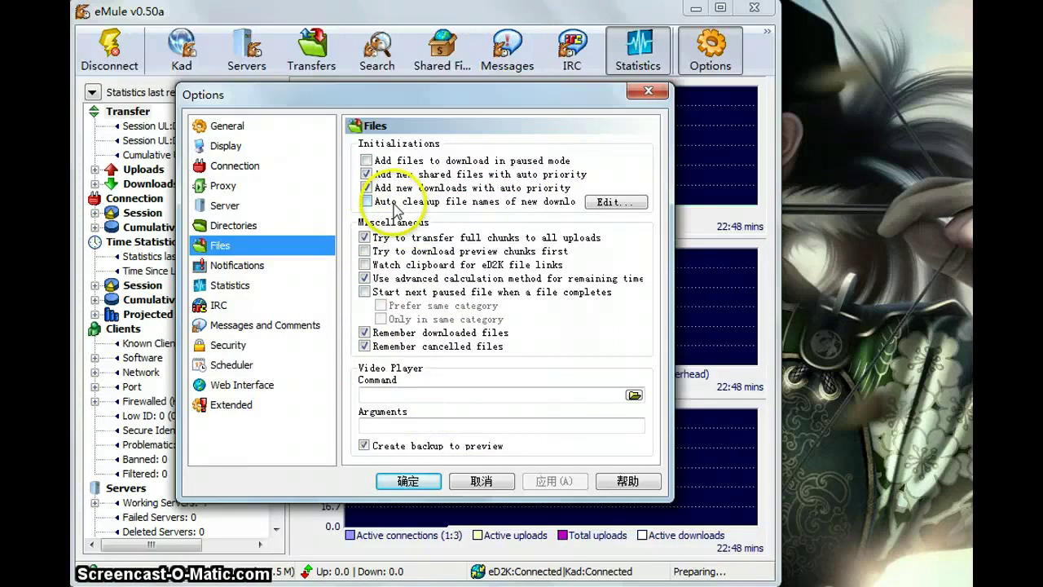
pyautogui.click(244, 266)
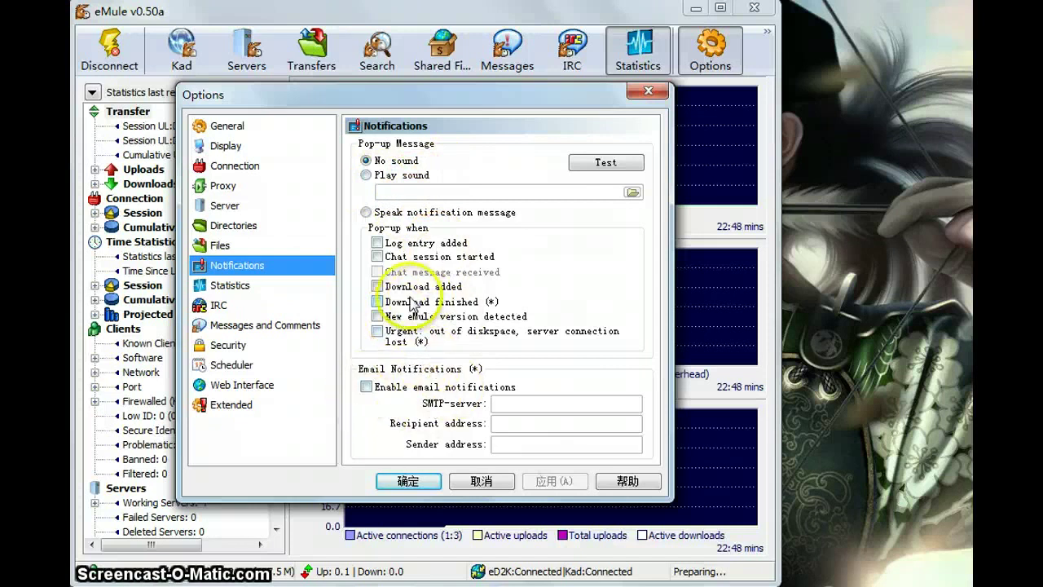
pyautogui.click(254, 285)
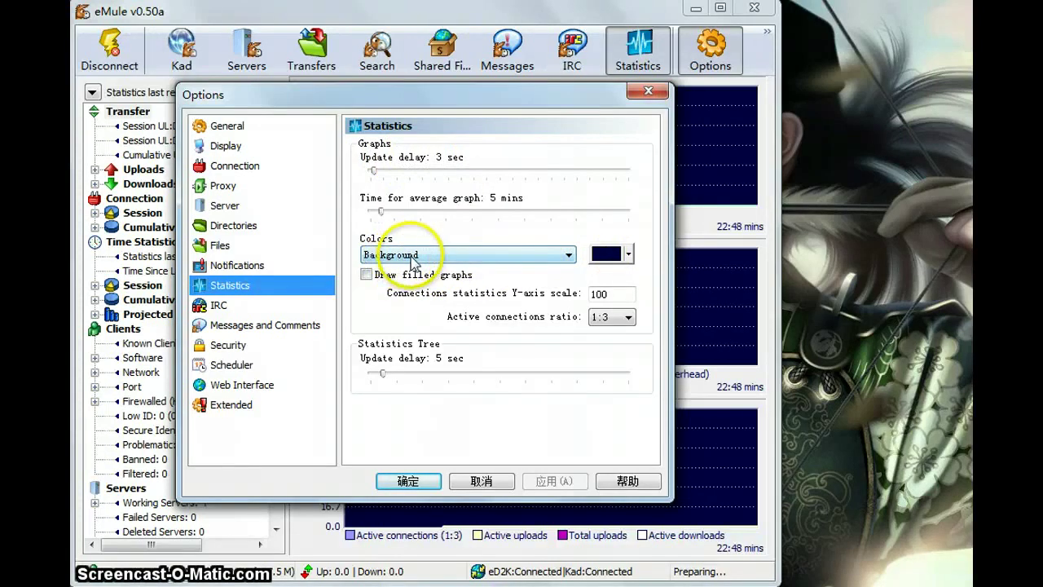
# - Look over the IRC, Messages and Comments, and Security preference pages
pyautogui.click(225, 307)
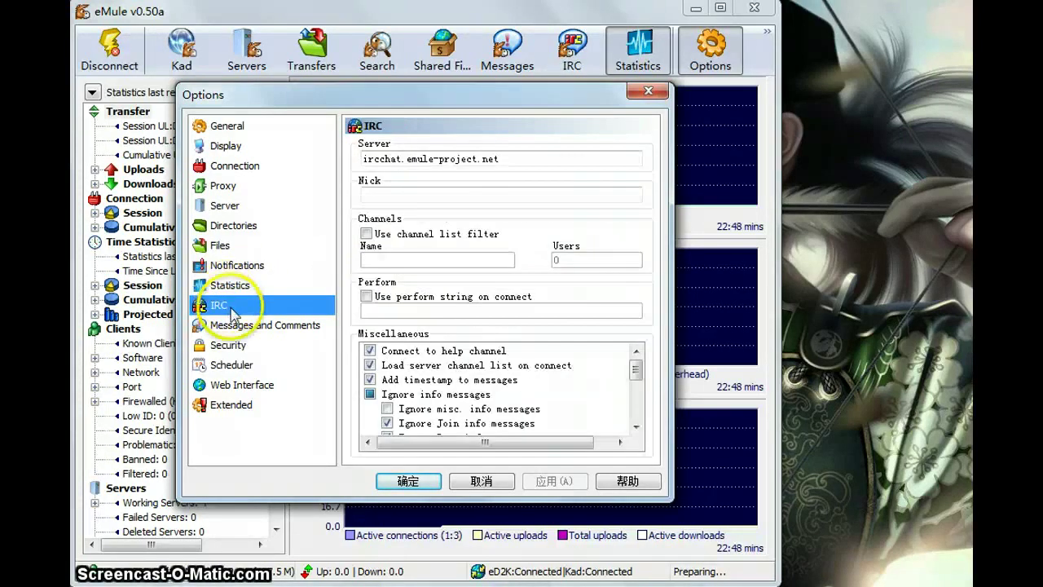
pyautogui.click(245, 326)
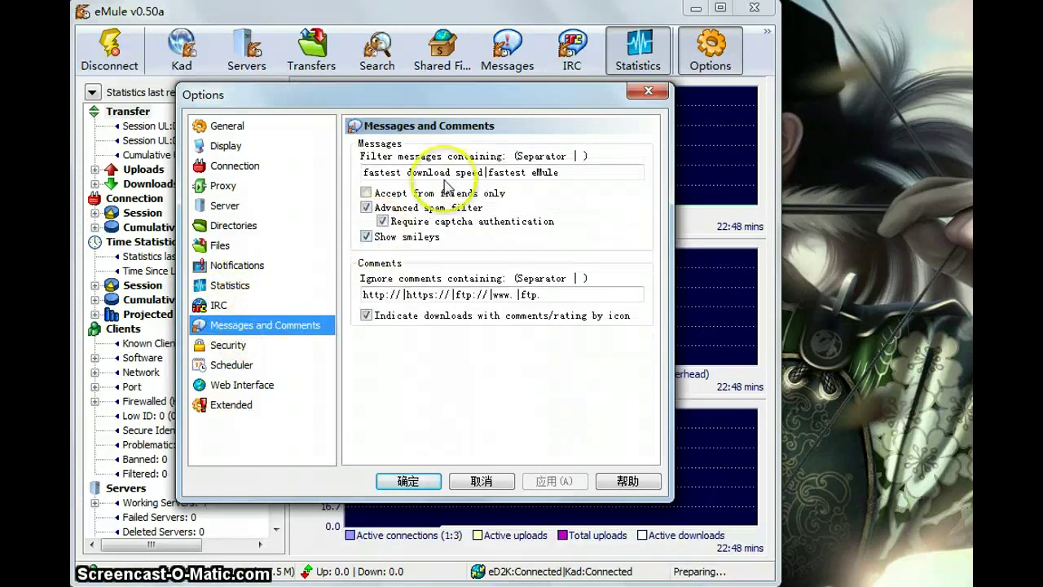
pyautogui.click(246, 345)
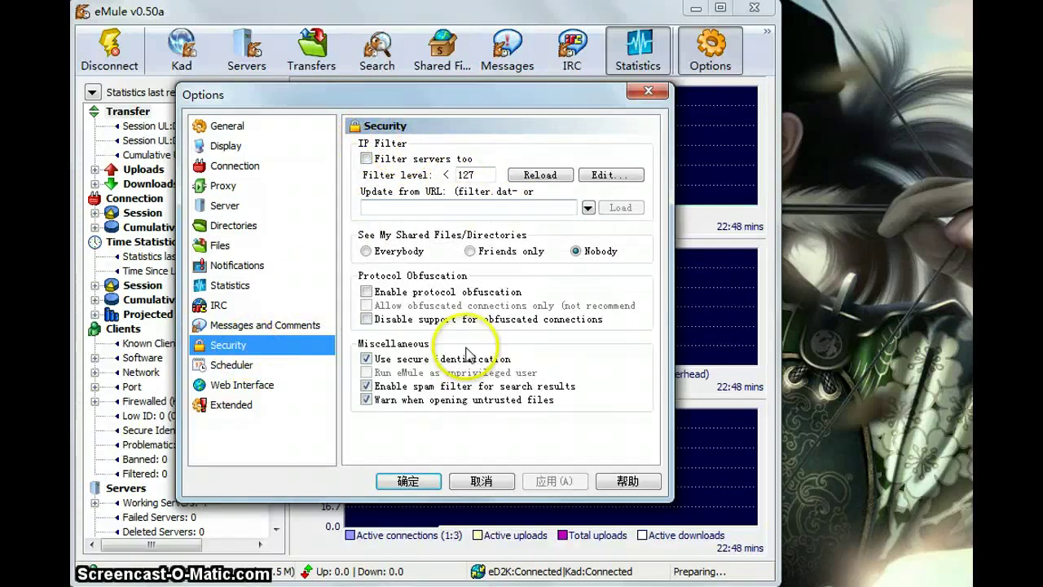
# - Enable the scheduler, switch it off again, then view the web interface settings (port 4711)
pyautogui.click(267, 369)
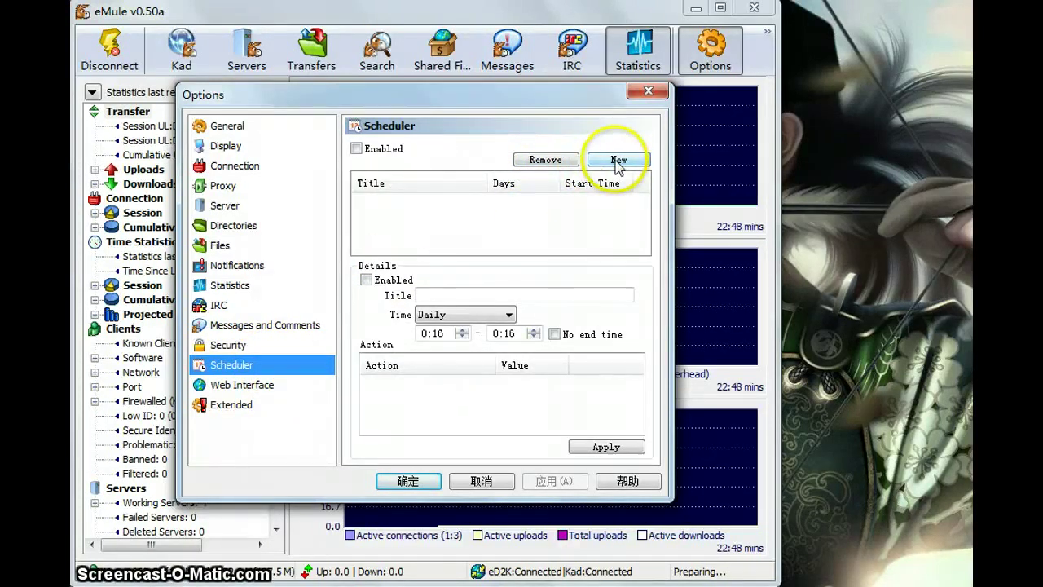
pyautogui.click(356, 149)
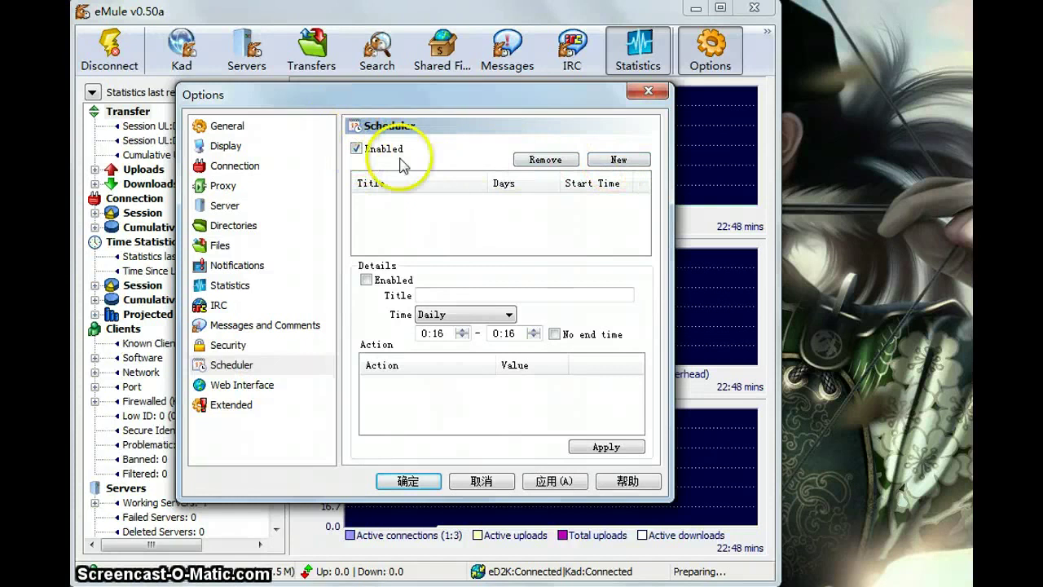
pyautogui.click(356, 149)
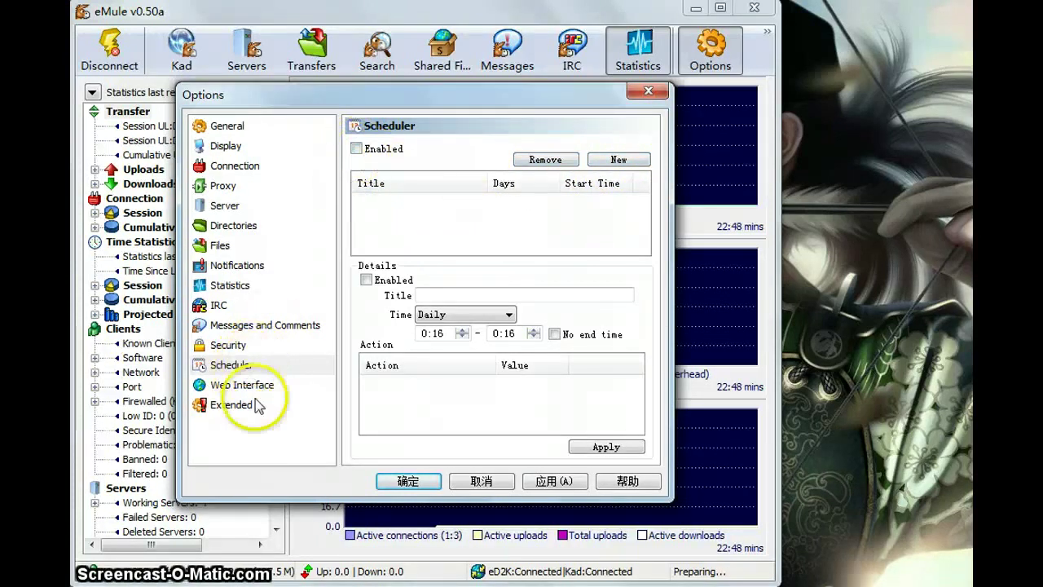
pyautogui.click(255, 401)
pyautogui.click(238, 363)
pyautogui.click(259, 383)
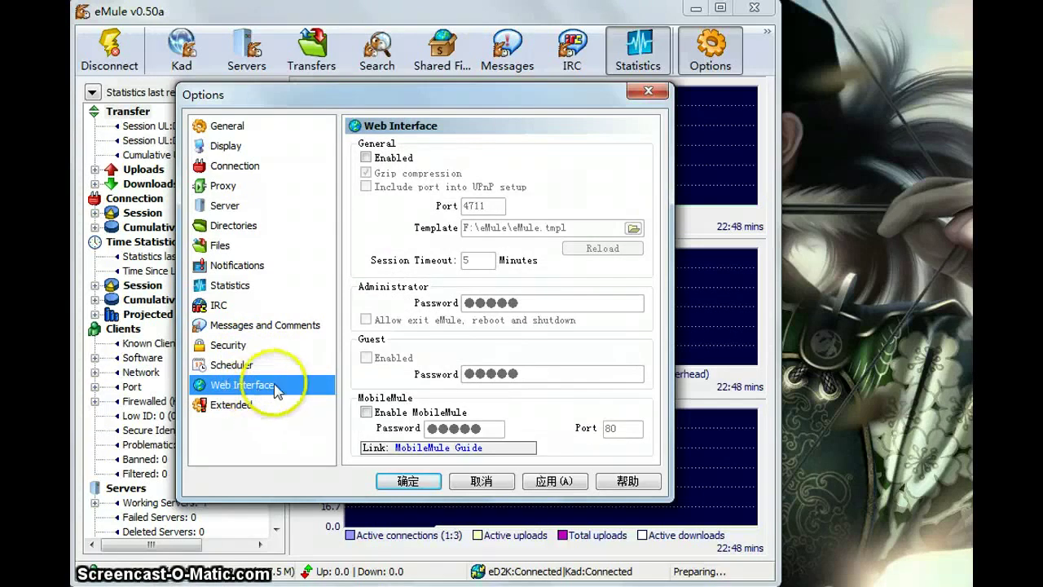
# - Tick Web Interface Enabled, glance at Extended, then cancel Options to discard changes
pyautogui.click(366, 158)
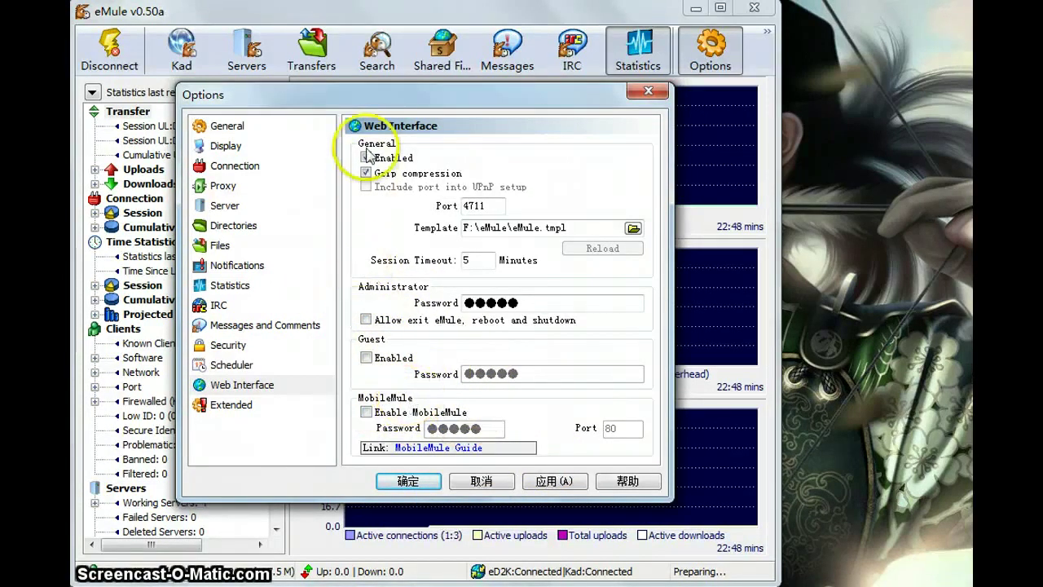
pyautogui.click(232, 403)
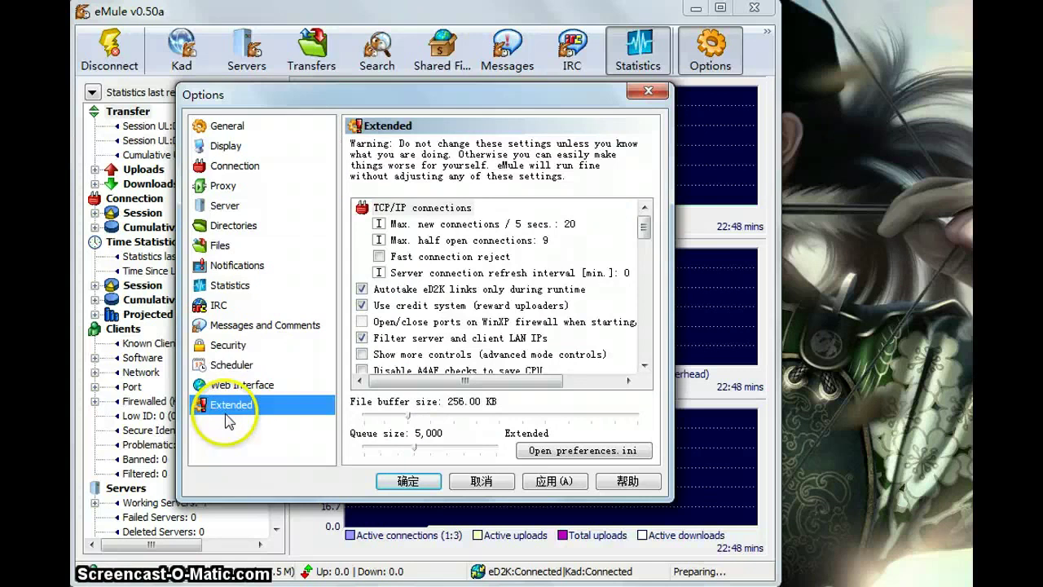
pyautogui.click(482, 480)
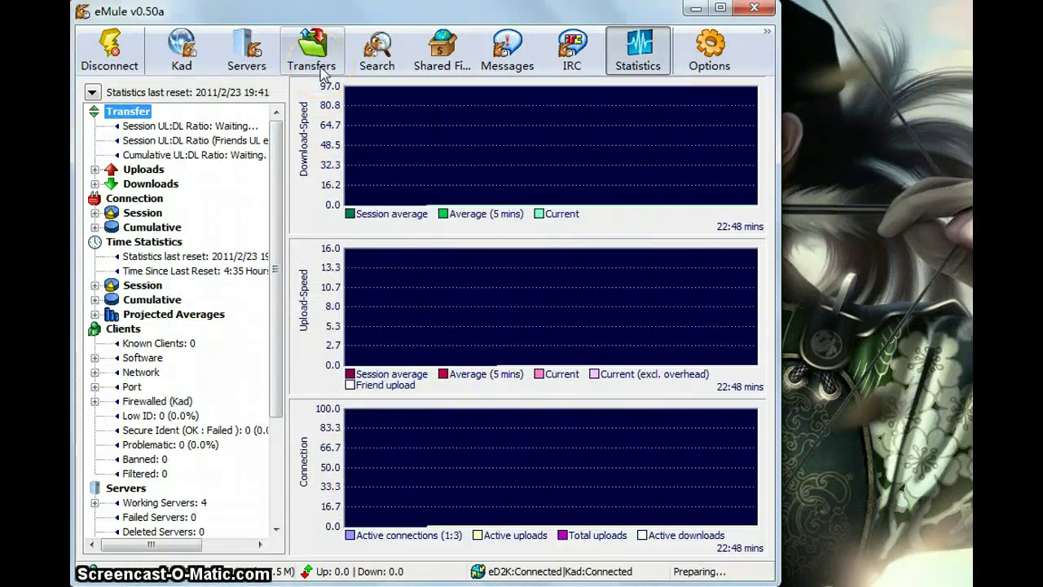
pyautogui.moveTo(312, 66)
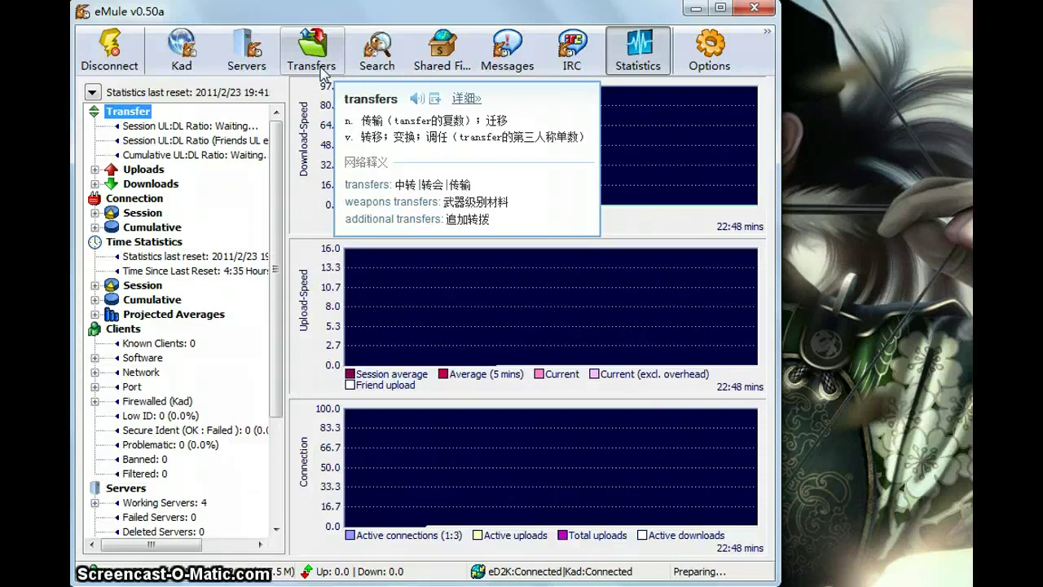
# - Search the network for 'wonderful world' and return to its results
pyautogui.click(377, 51)
pyautogui.write('wonderful world')
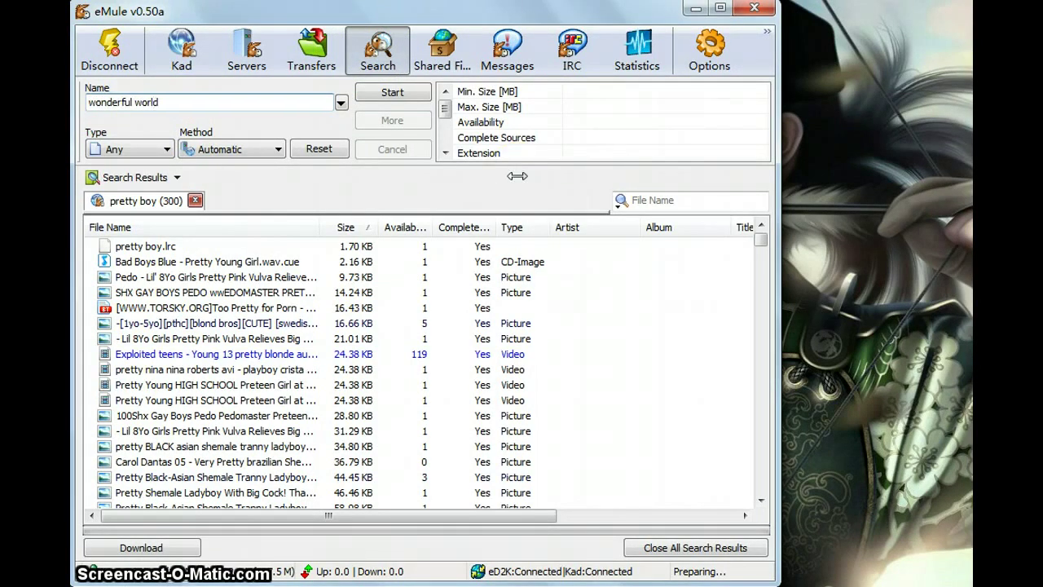
pyautogui.press('Return')
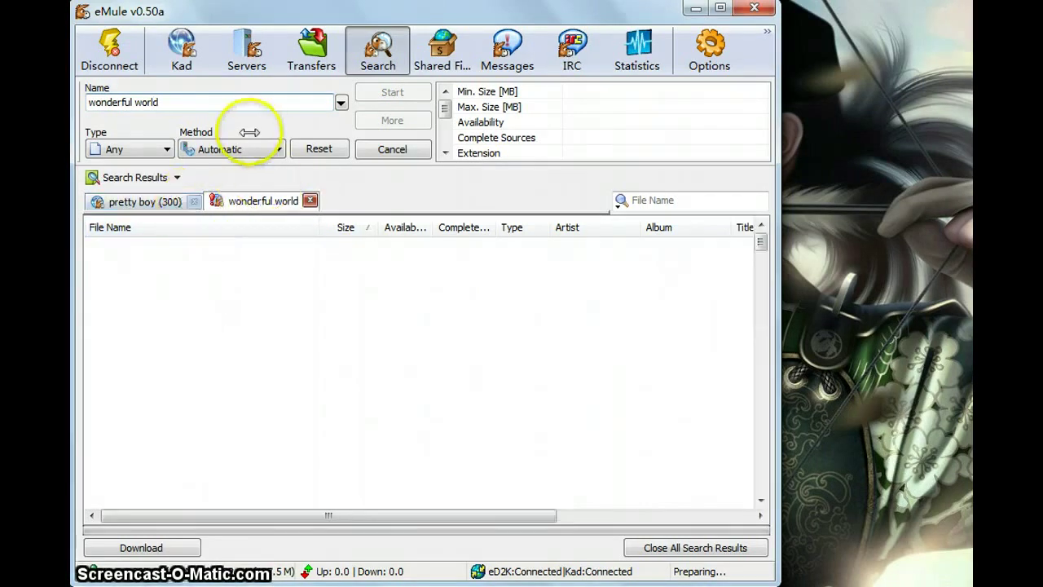
pyautogui.click(238, 55)
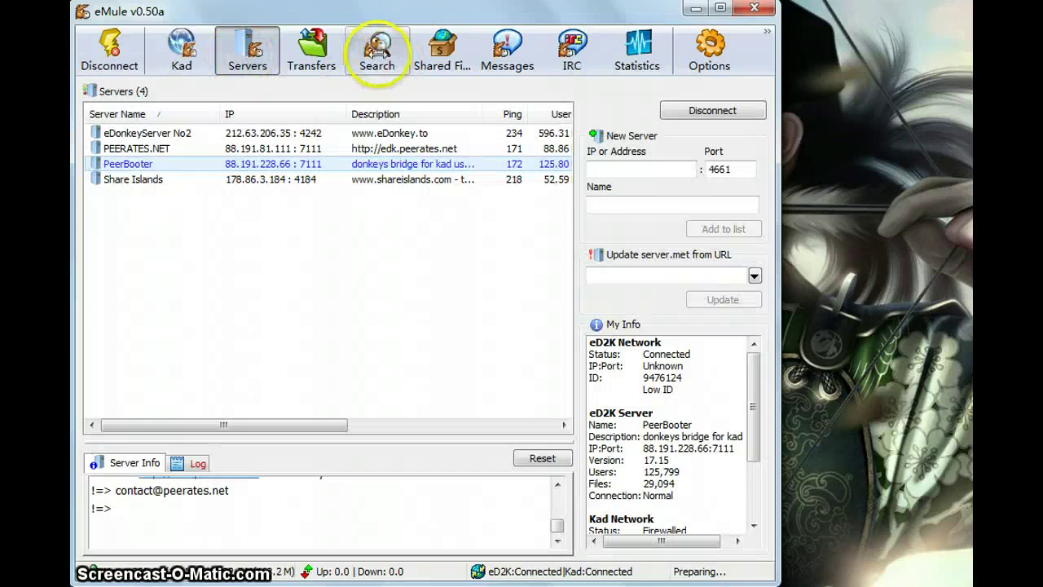
pyautogui.click(377, 47)
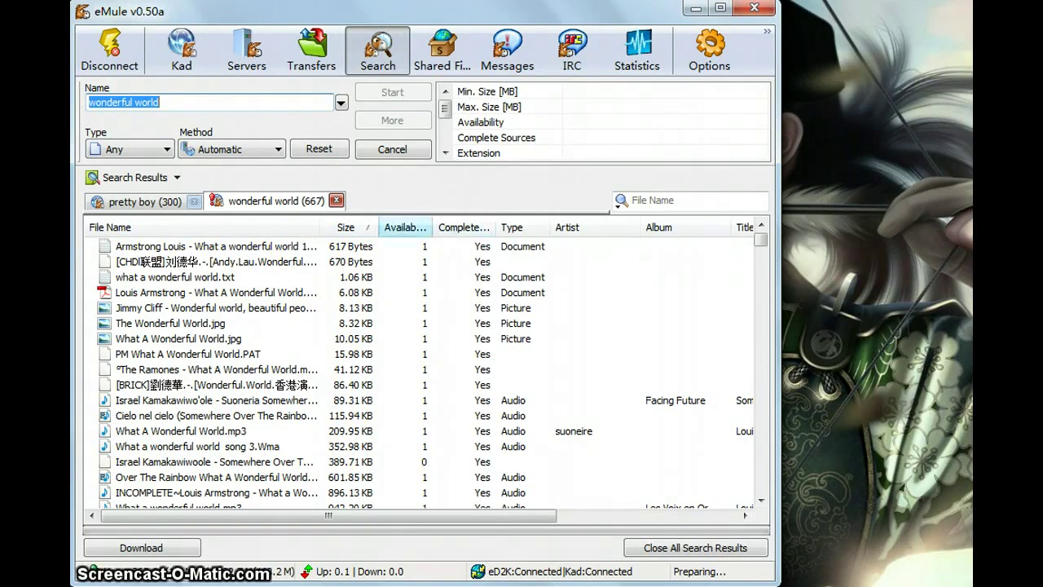
# - Widen the Availability column and sort the 667 results by availability
pyautogui.doubleClick(432, 227)
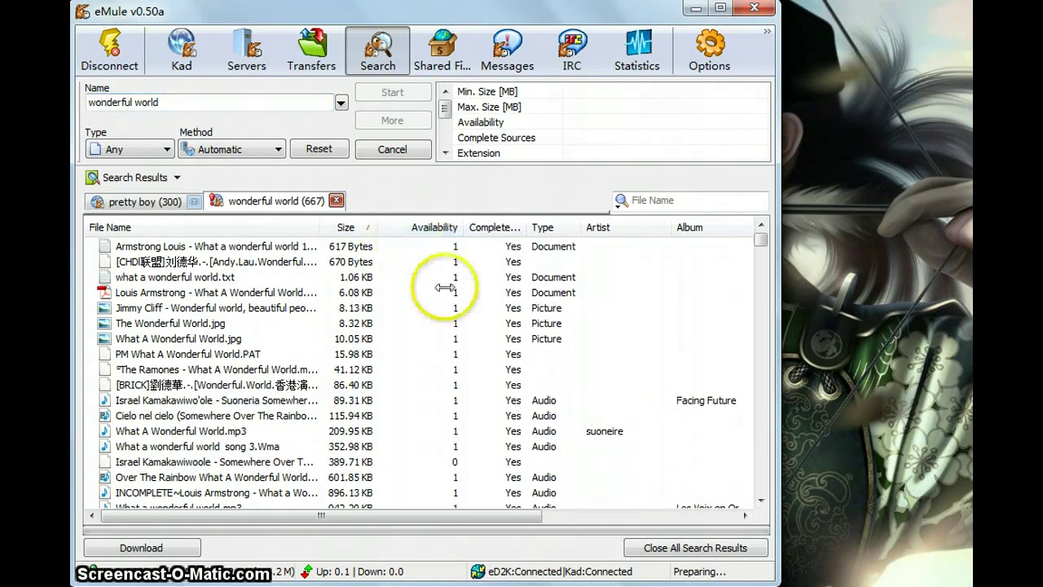
pyautogui.click(413, 228)
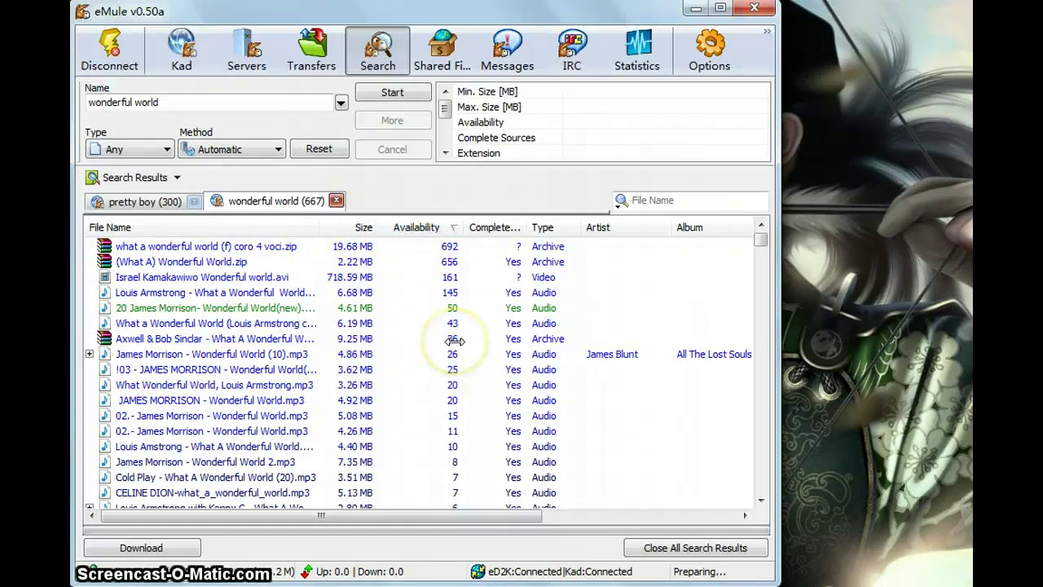
pyautogui.moveTo(426, 515)
pyautogui.mouseDown()
pyautogui.moveTo(625, 513)
pyautogui.moveTo(298, 517)
pyautogui.mouseUp()
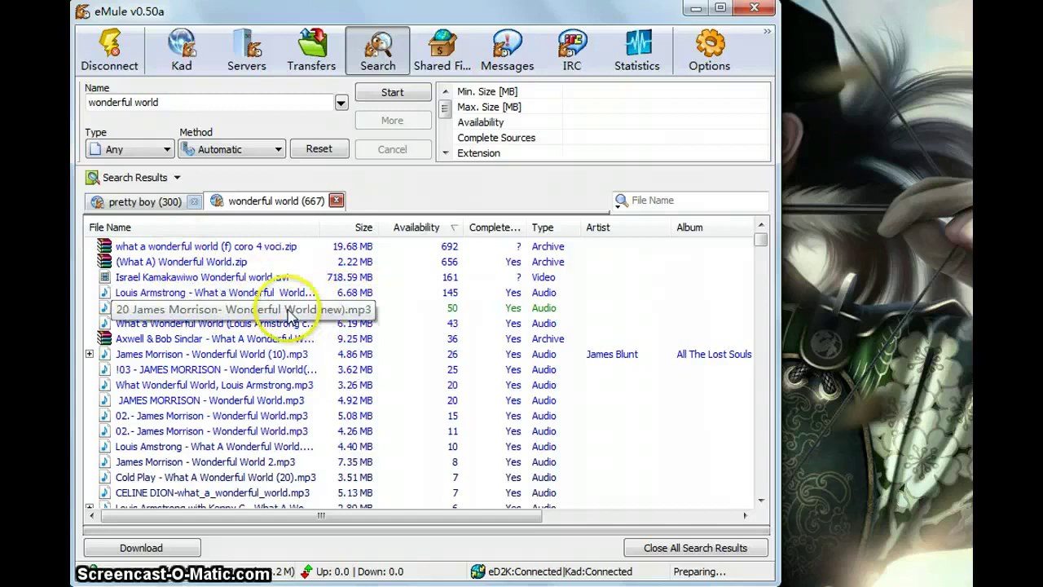
pyautogui.moveTo(472, 515); pyautogui.dragTo(745, 521)
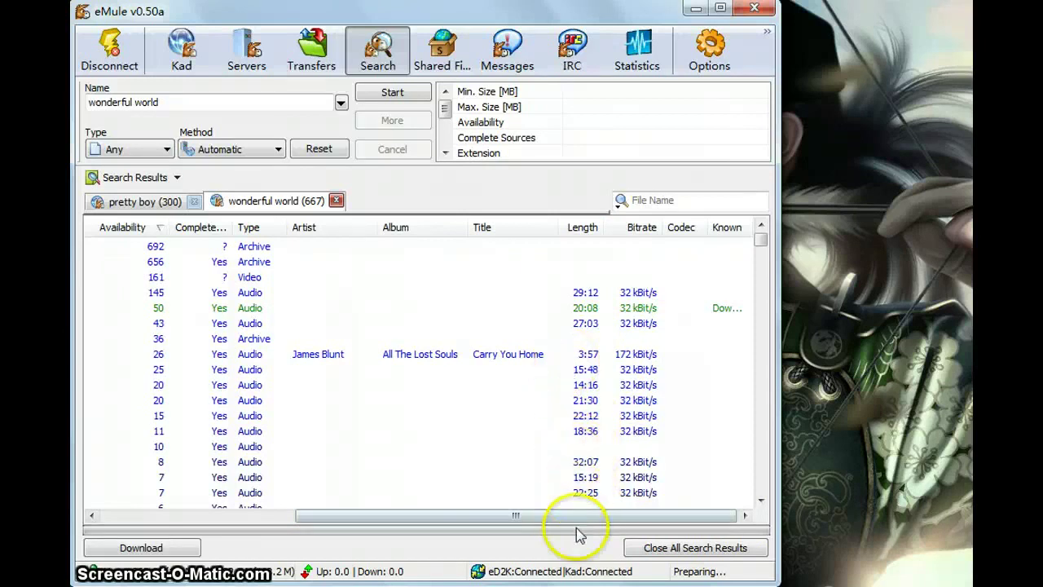
pyautogui.moveTo(565, 515); pyautogui.dragTo(122, 522)
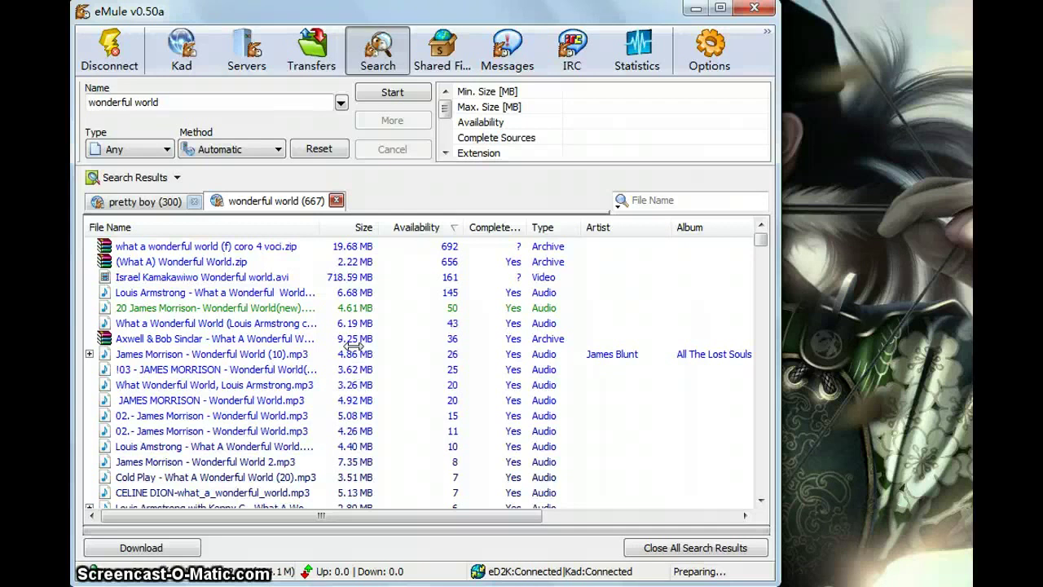
# - Download the James Morrison 'Wonderful World' mp3 and check it is completed (4.61 MB) in Transfers
pyautogui.click(226, 307)
pyautogui.doubleClick(237, 308)
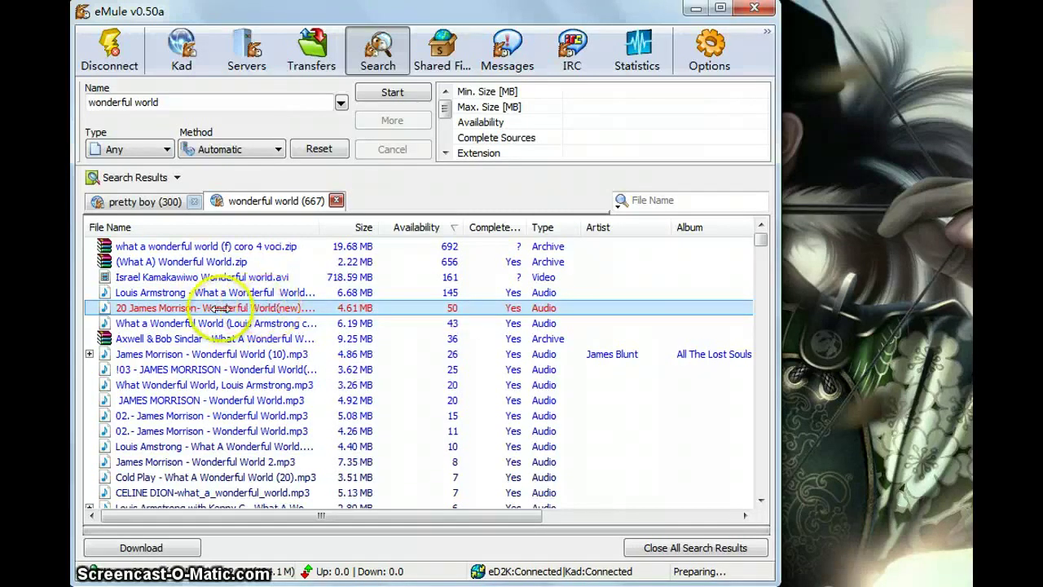
pyautogui.click(312, 49)
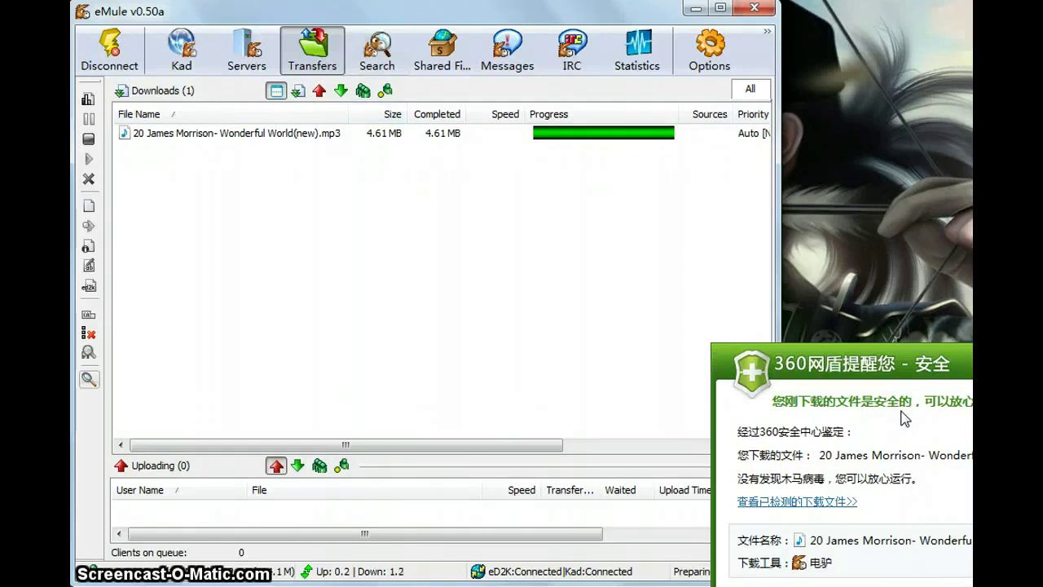
pyautogui.rightClick(308, 134)
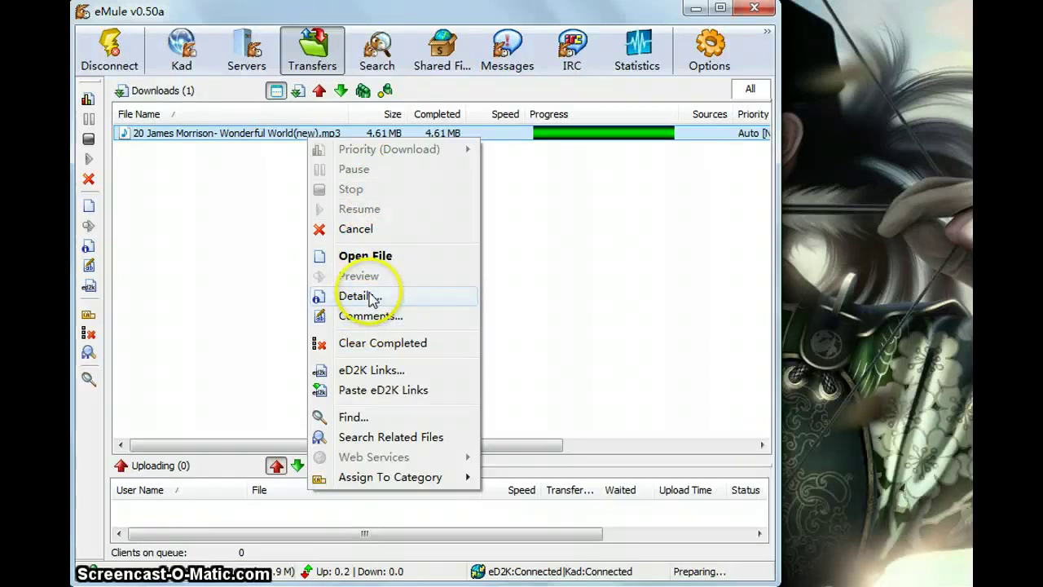
pyautogui.click(542, 261)
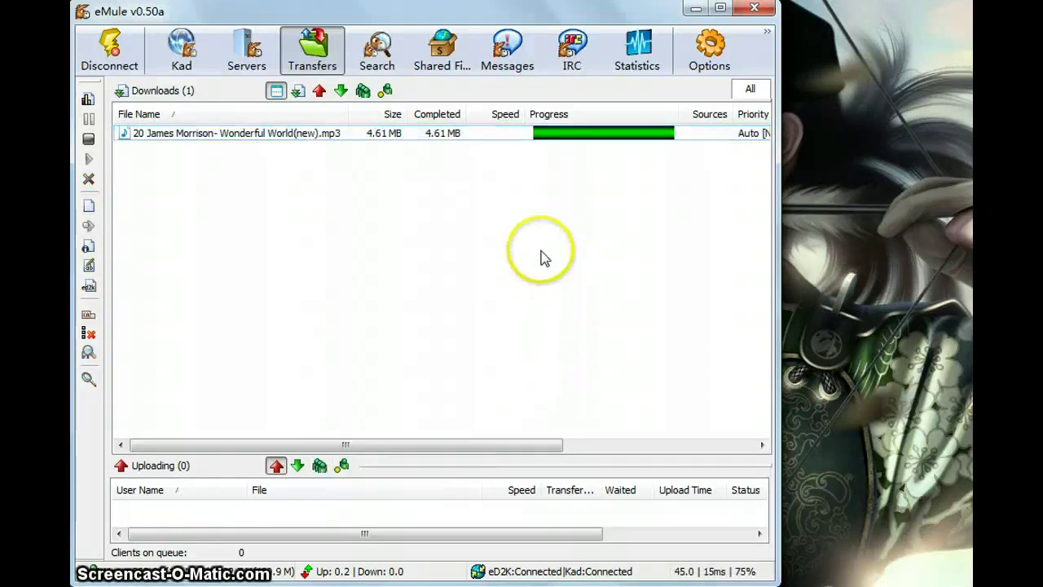
# - Browse the Shared Files categories and select the James Morrison MP3 to view its statistics
pyautogui.click(374, 57)
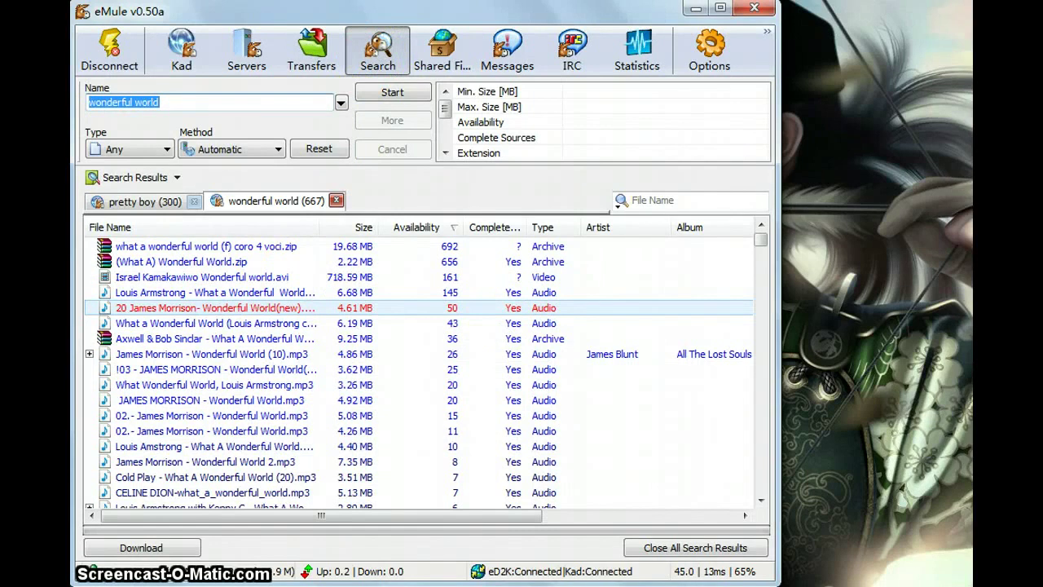
pyautogui.click(442, 51)
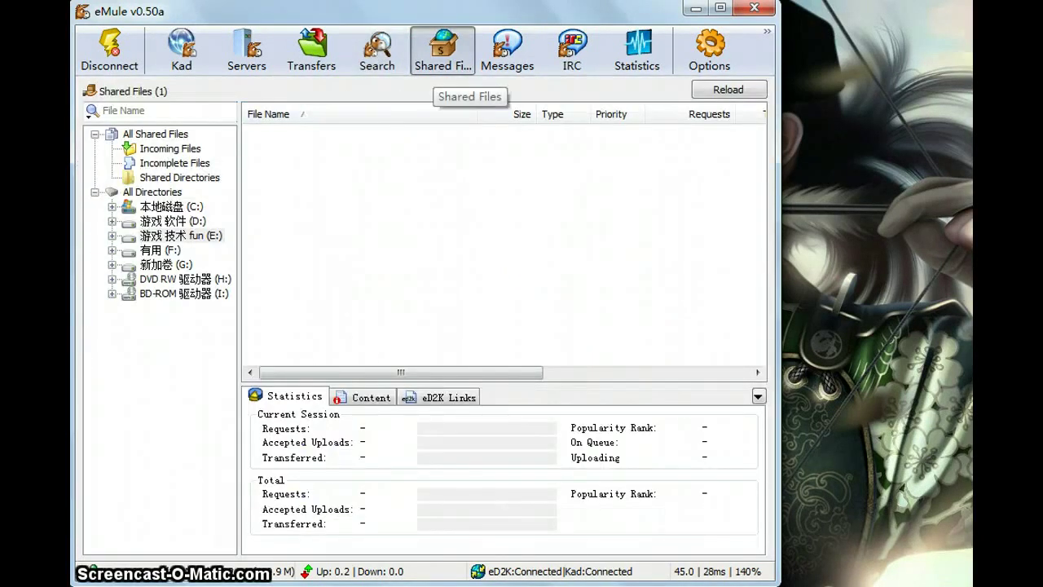
pyautogui.click(155, 149)
pyautogui.click(375, 133)
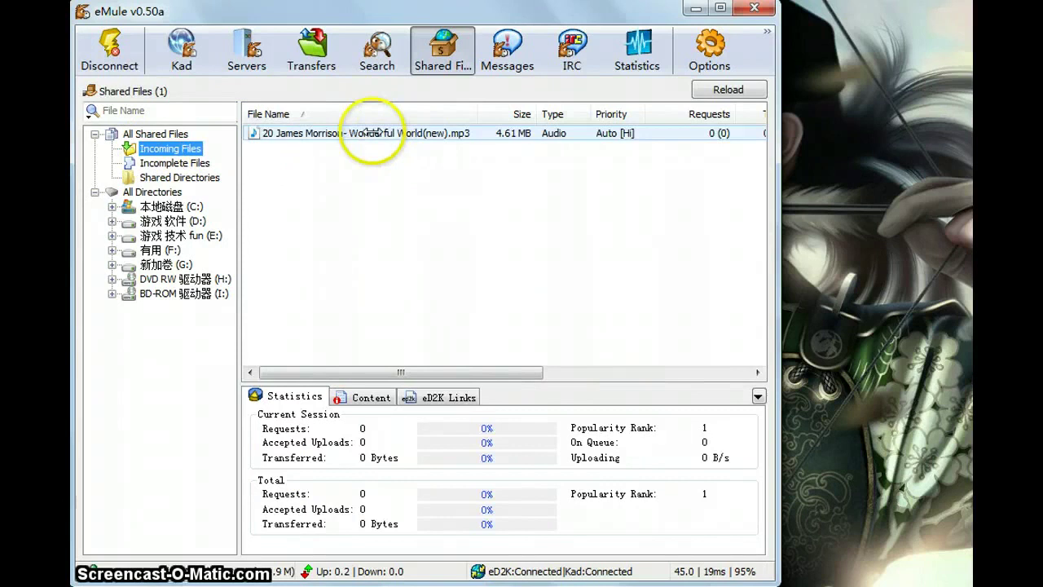
pyautogui.click(335, 146)
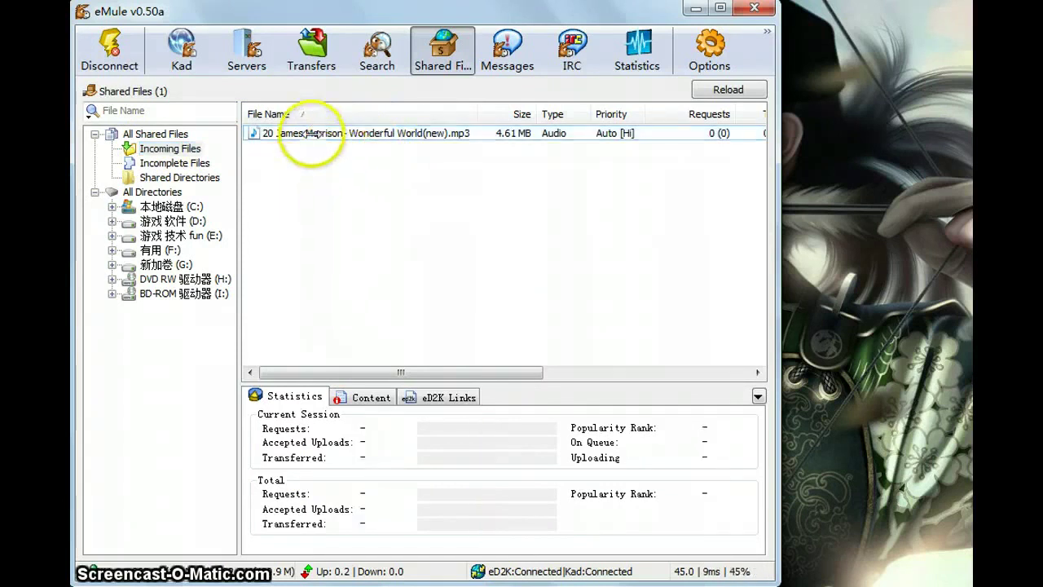
pyautogui.click(322, 132)
pyautogui.click(343, 171)
pyautogui.click(175, 163)
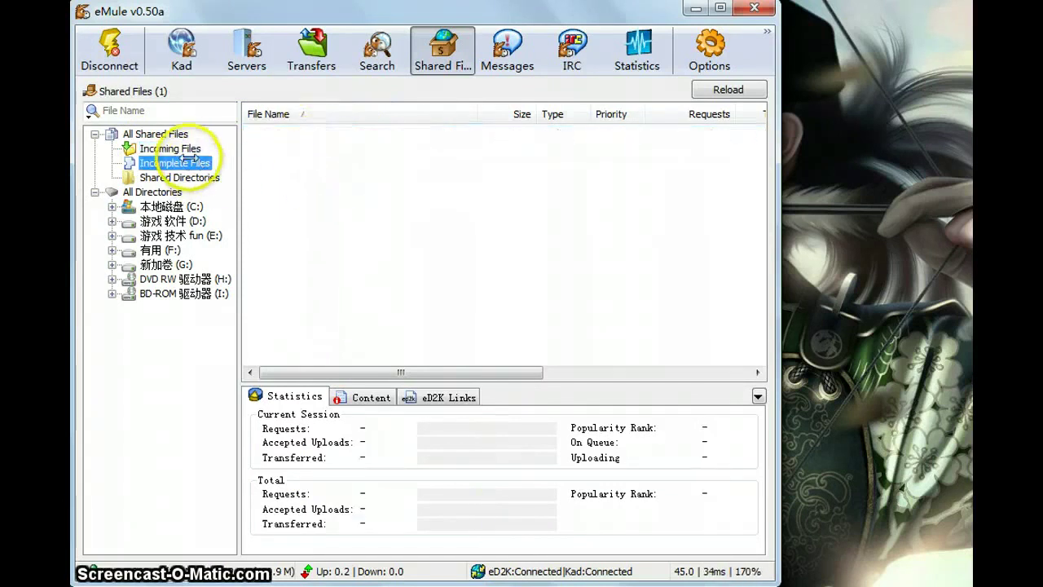
pyautogui.click(311, 133)
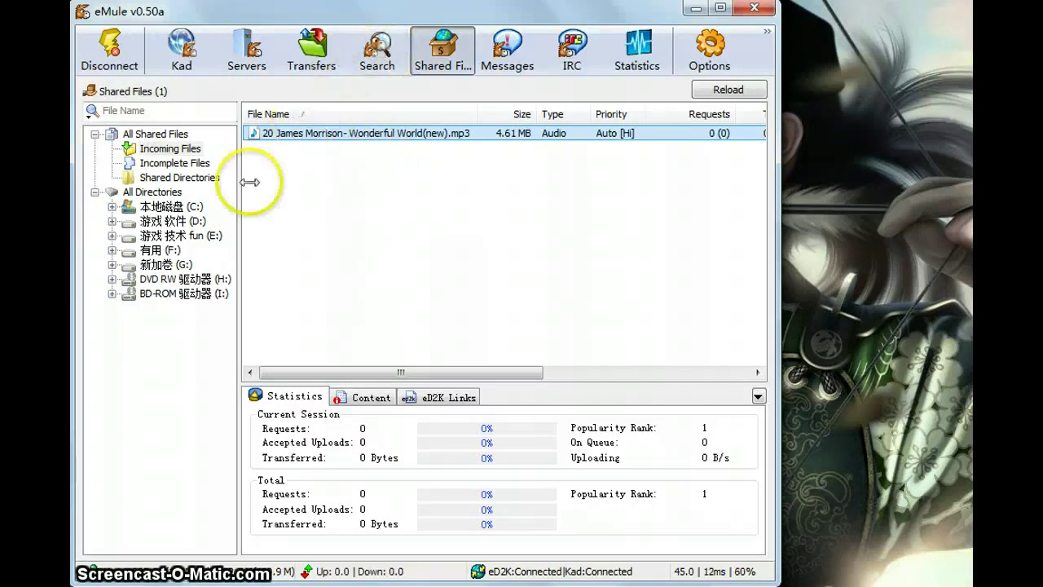
pyautogui.moveTo(249, 181); pyautogui.dragTo(363, 155)
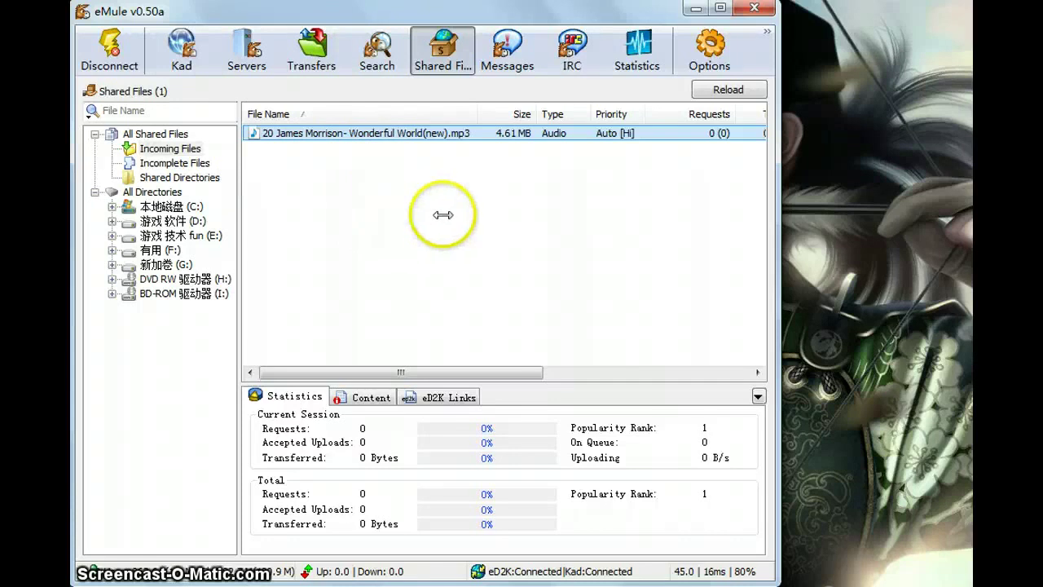
# - Switch between the wonderful world search results and the Shared Files page, ending on Shared Files
pyautogui.click(375, 47)
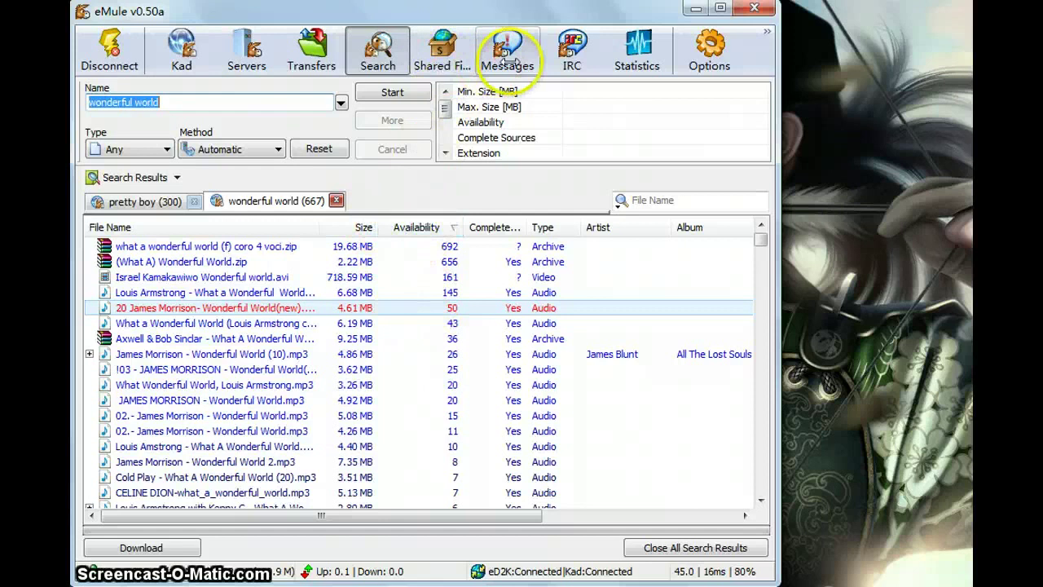
pyautogui.click(440, 49)
pyautogui.click(399, 53)
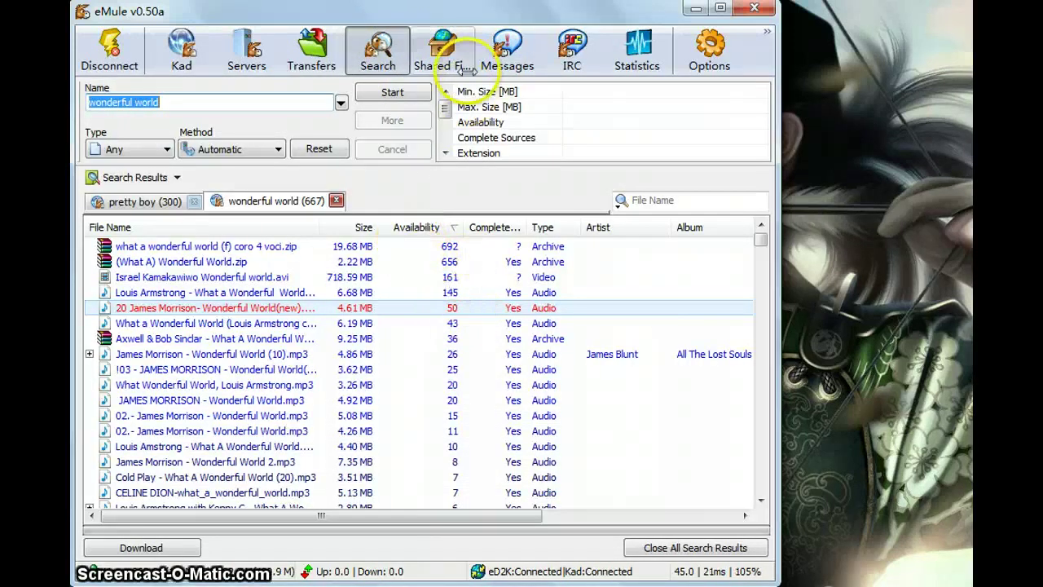
pyautogui.click(440, 50)
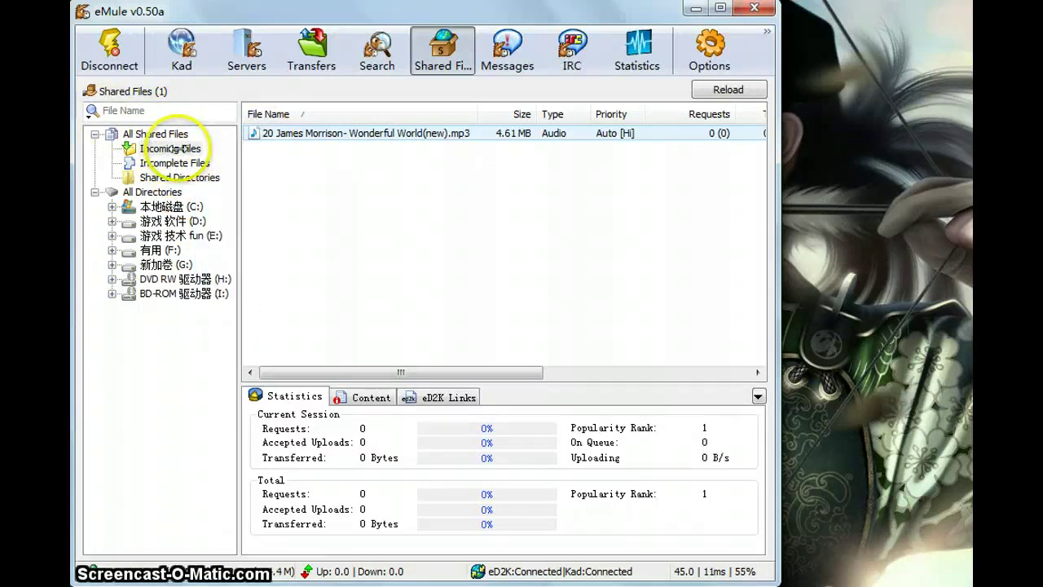
# - Open the Incoming folder on disk, paste chp7.docx into it, and refresh eMule's shared list
pyautogui.rightClick(169, 148)
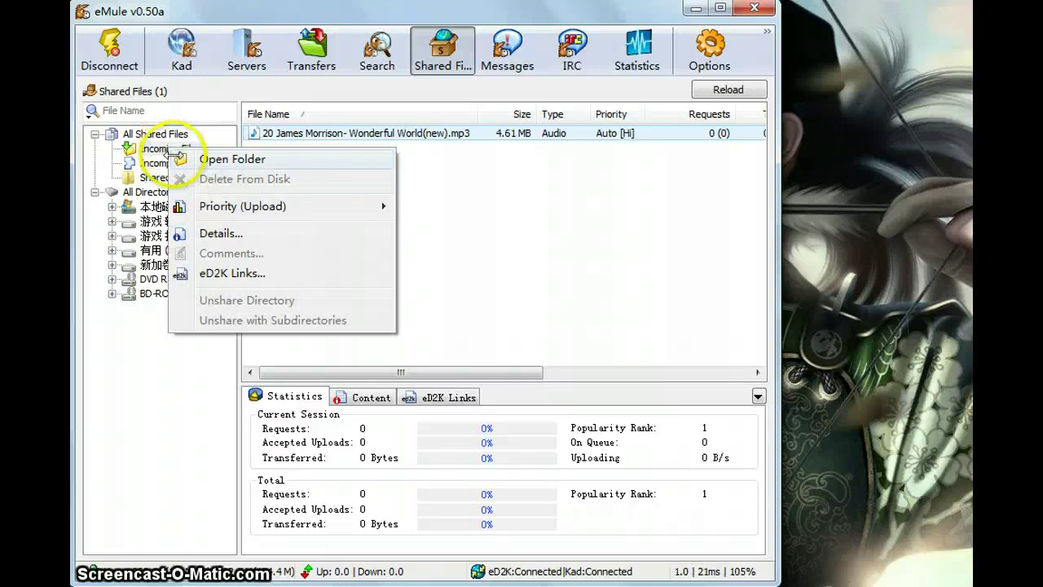
pyautogui.click(229, 159)
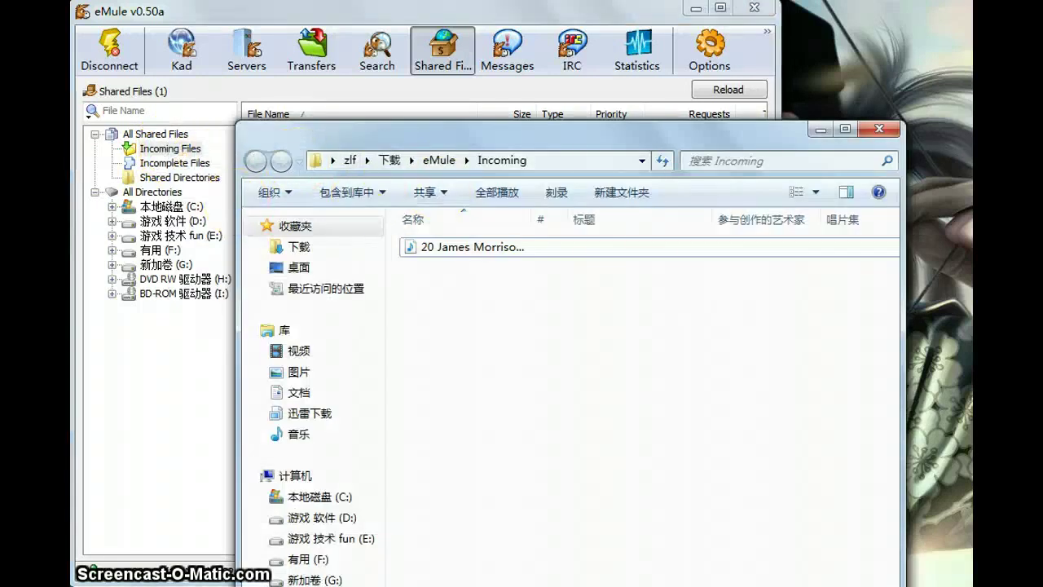
pyautogui.click(461, 361)
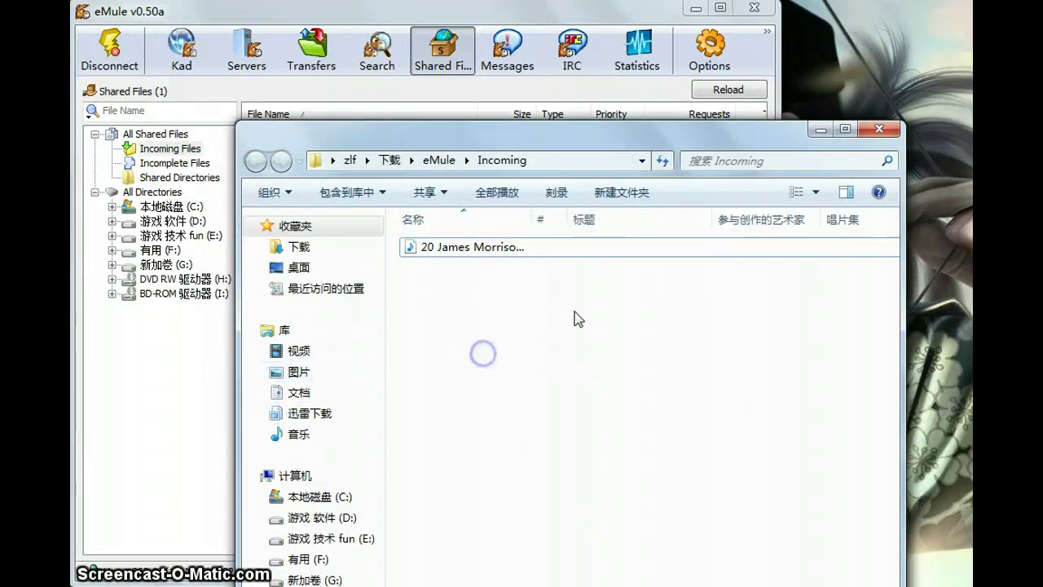
pyautogui.hotkey('ctrl', 'v')
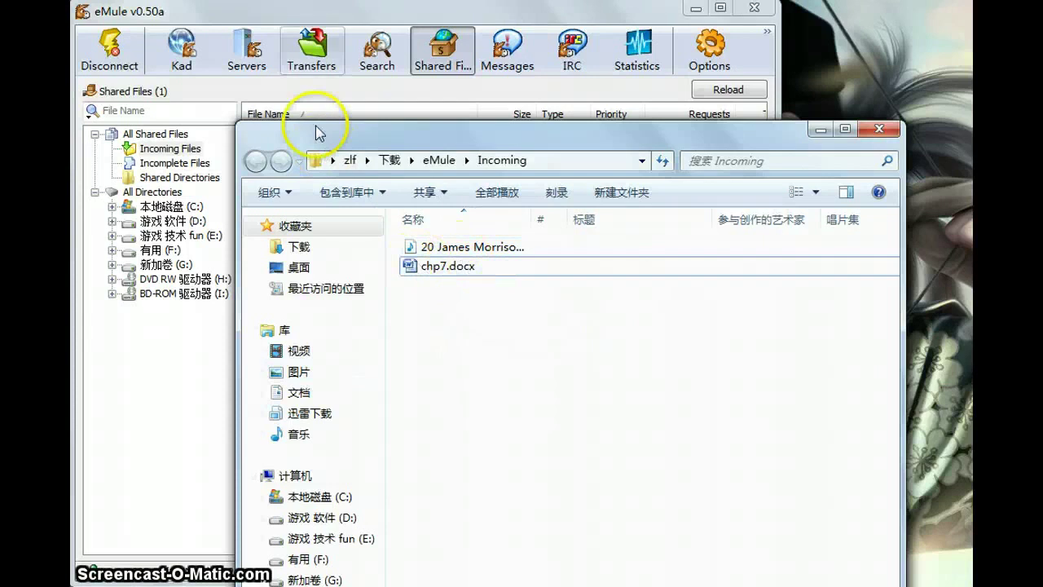
pyautogui.click(318, 133)
pyautogui.press('F5')
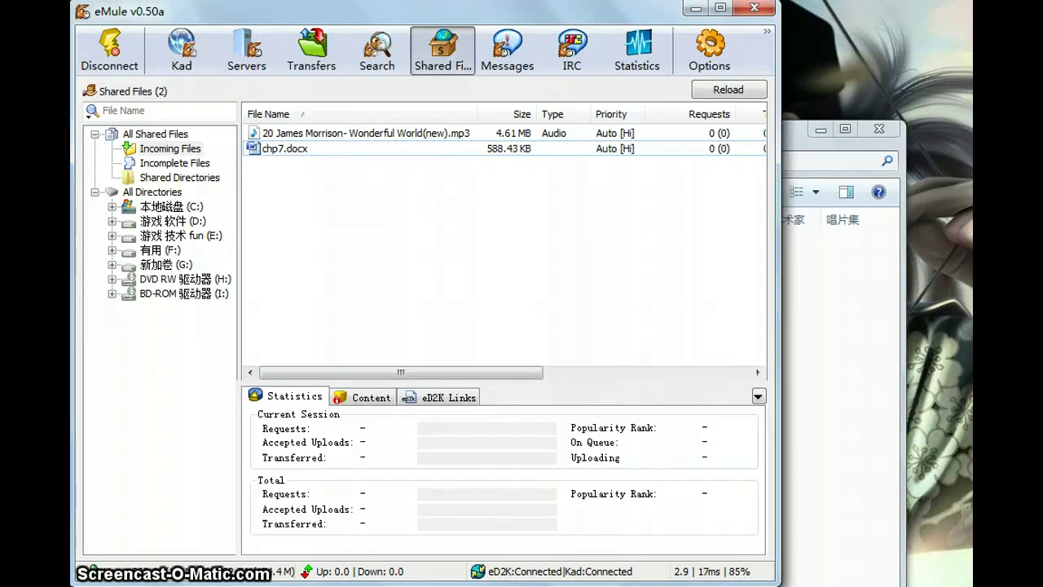
# - Browse All Directories to F: > MUSIC > zard and list its songs
pyautogui.click(111, 235)
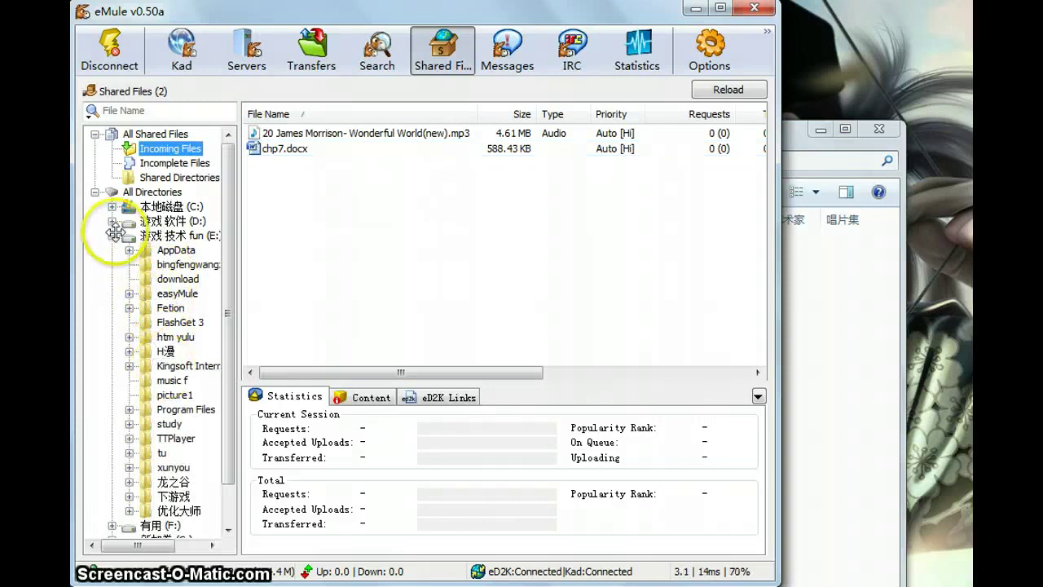
pyautogui.click(112, 236)
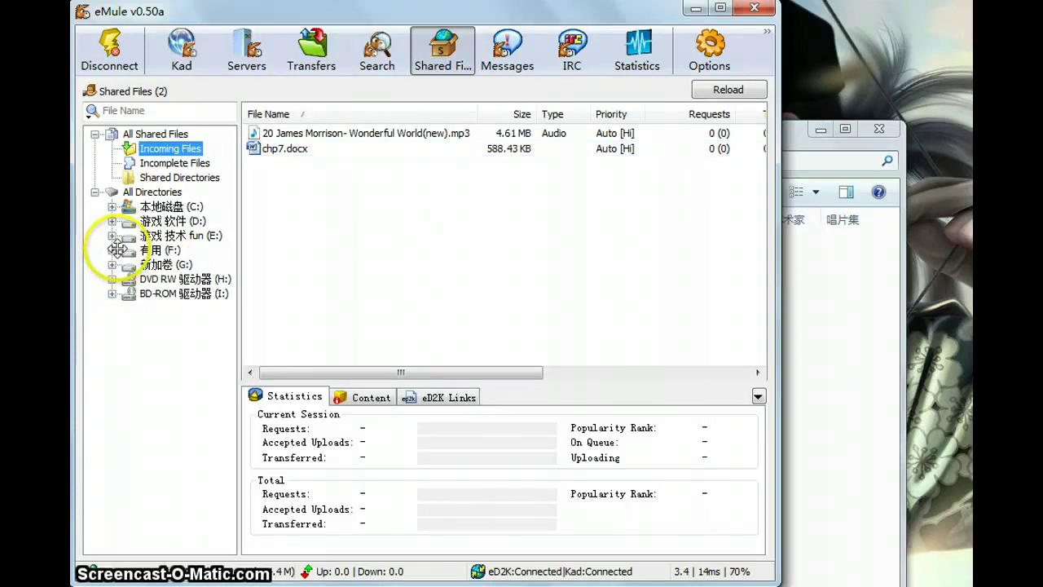
pyautogui.click(112, 250)
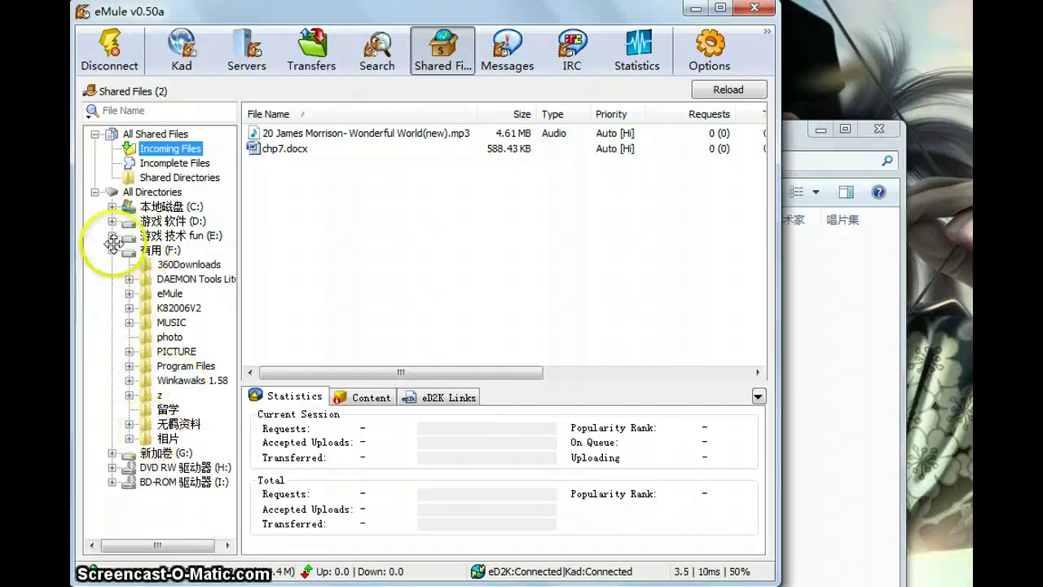
pyautogui.click(129, 322)
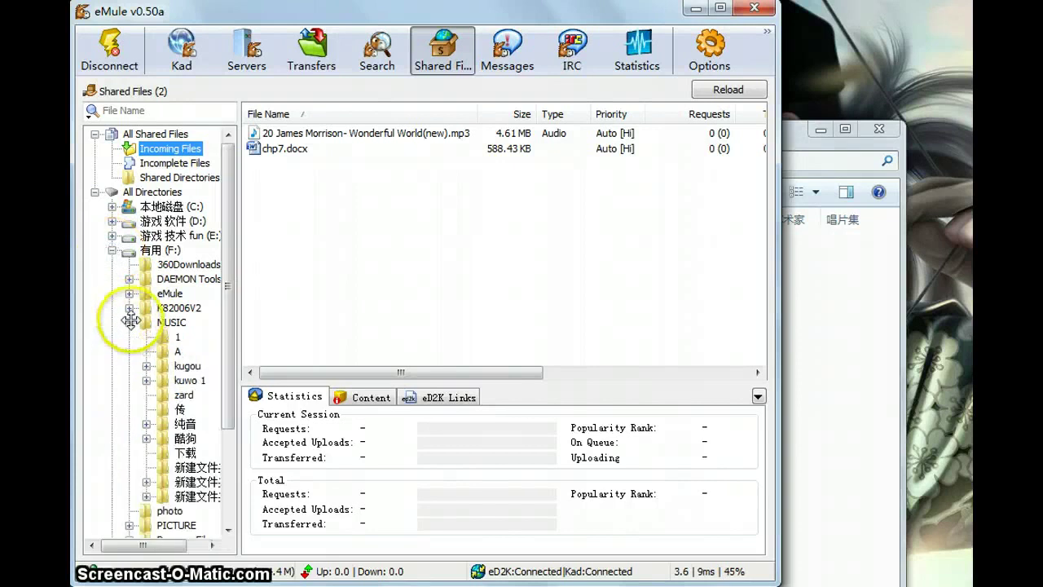
pyautogui.scroll(-1, 200, 375)
pyautogui.scroll(-2, 201, 374)
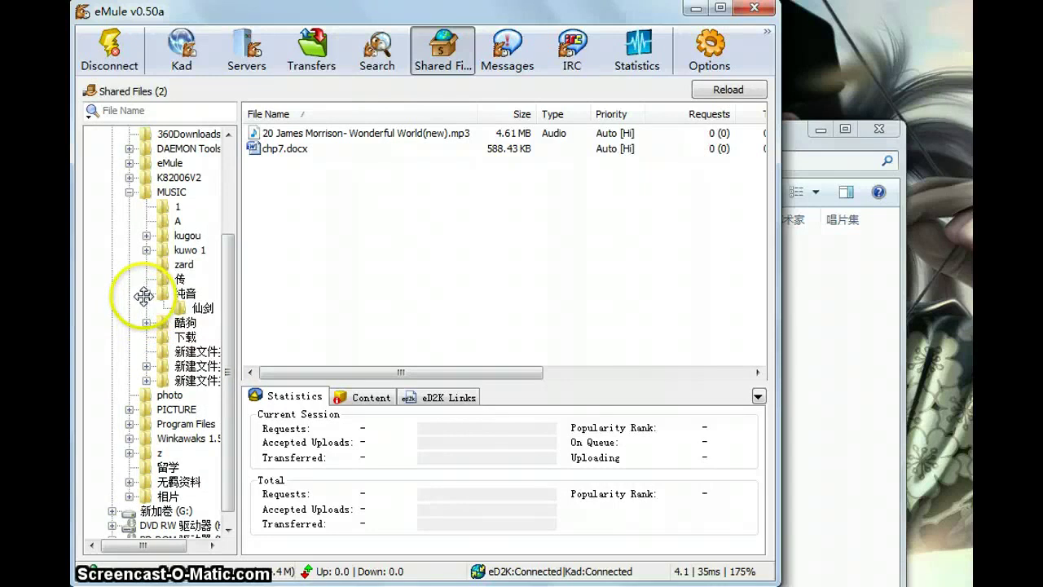
pyautogui.click(183, 264)
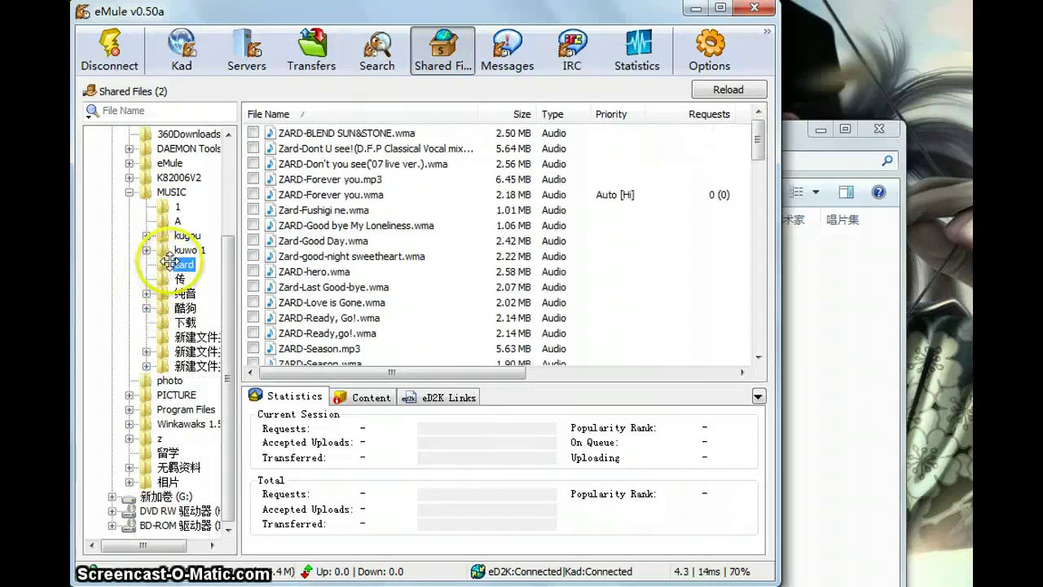
pyautogui.click(356, 132)
# - Select ZARD-Forever you.mp3, preview it in the media player, then close the player
pyautogui.click(351, 164)
pyautogui.click(352, 195)
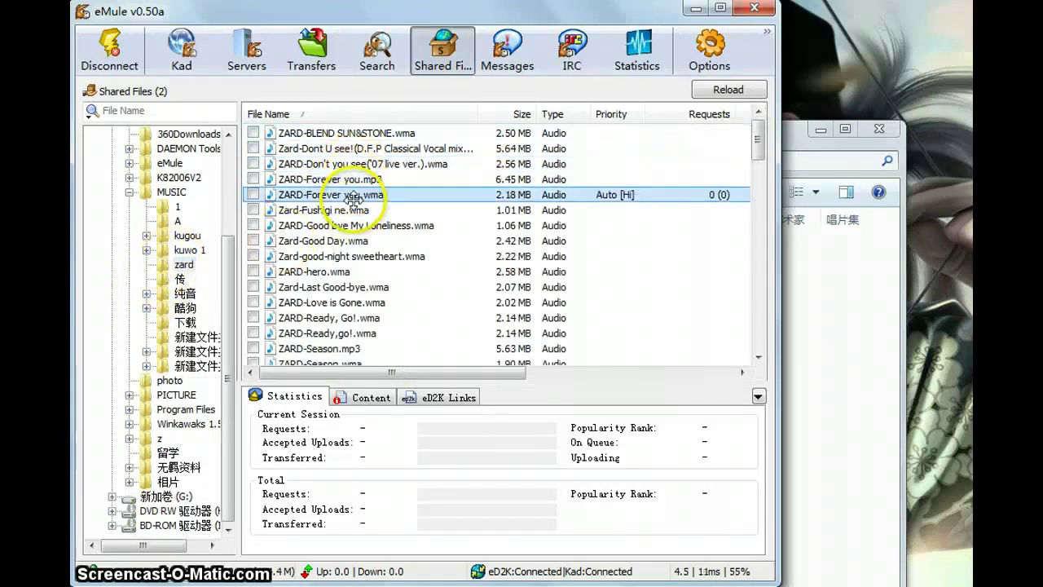
pyautogui.click(352, 179)
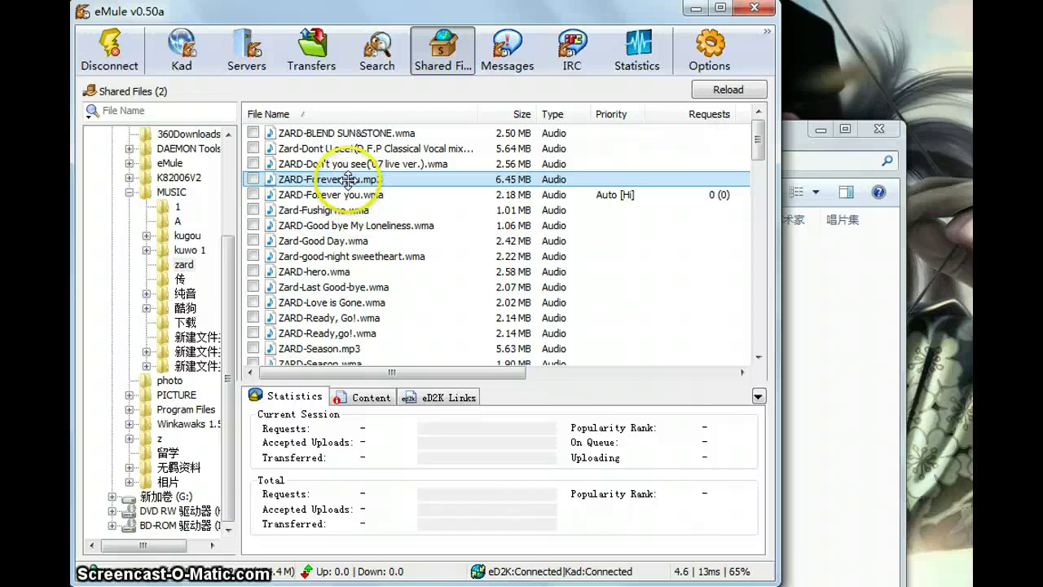
pyautogui.doubleClick(349, 179)
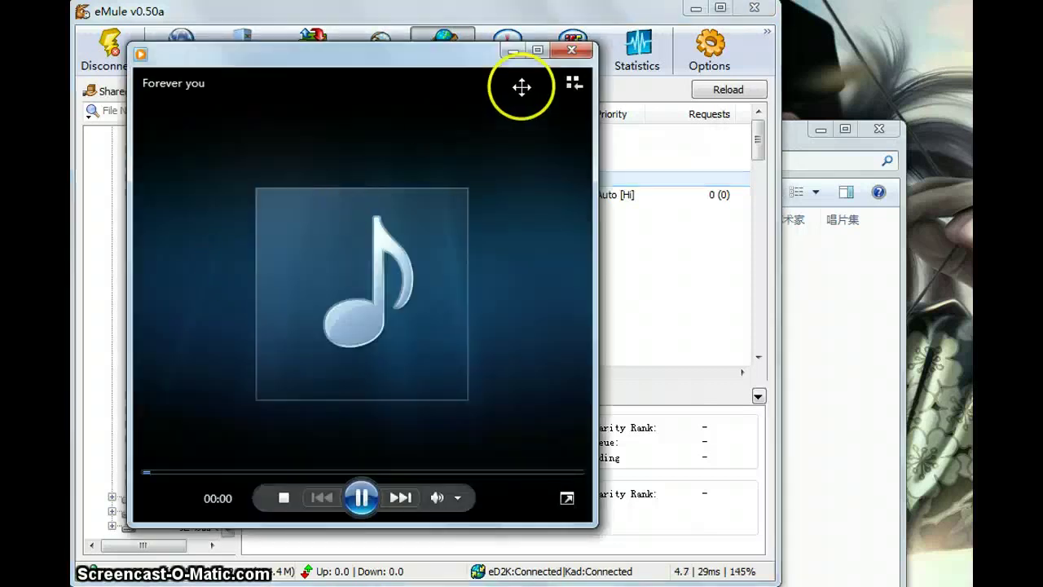
pyautogui.click(568, 50)
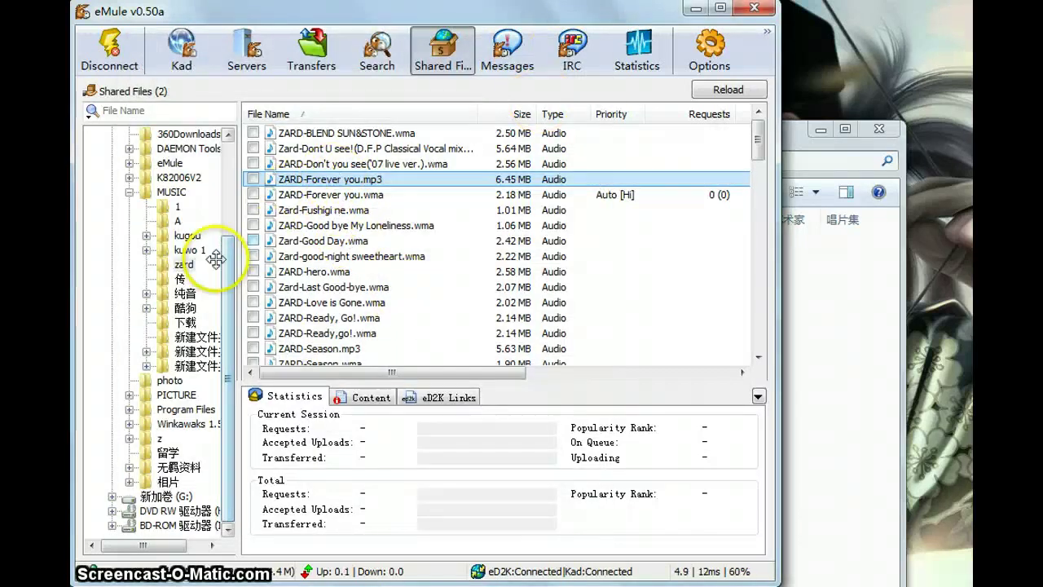
# - Tick ZARD-Forever you.mp3 to share it and list files from shared directories
pyautogui.click(254, 179)
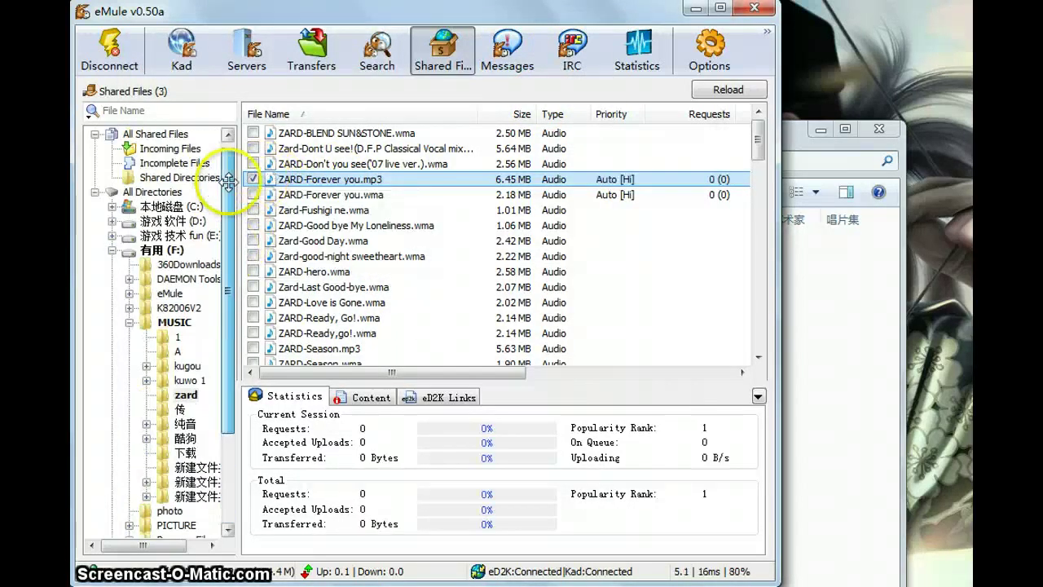
pyautogui.click(180, 177)
pyautogui.click(95, 193)
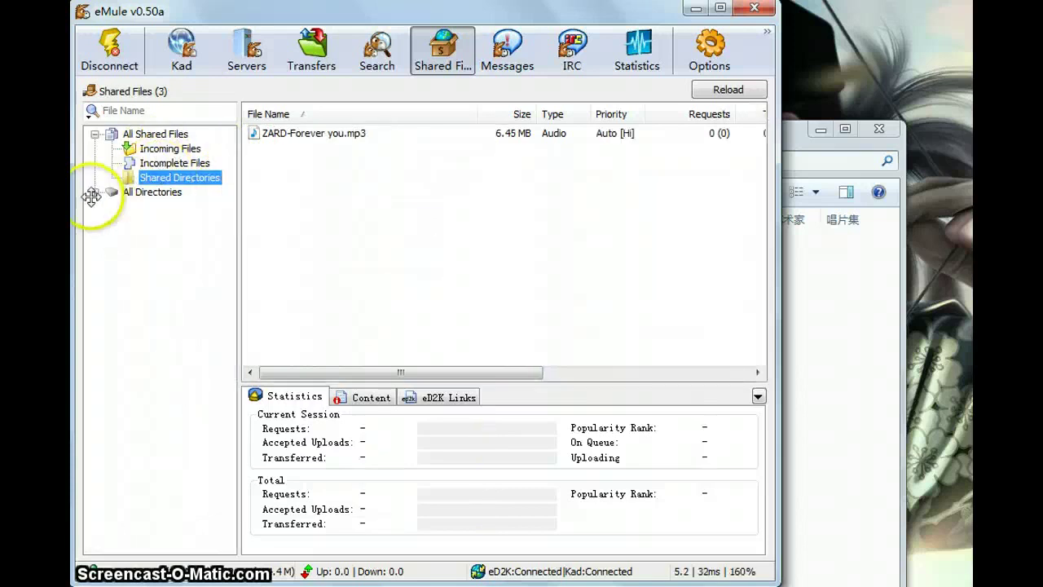
# - Check All Shared Files and Incomplete Files, ending on Shared Directories with the 6.45 MB ZARD track
pyautogui.click(155, 134)
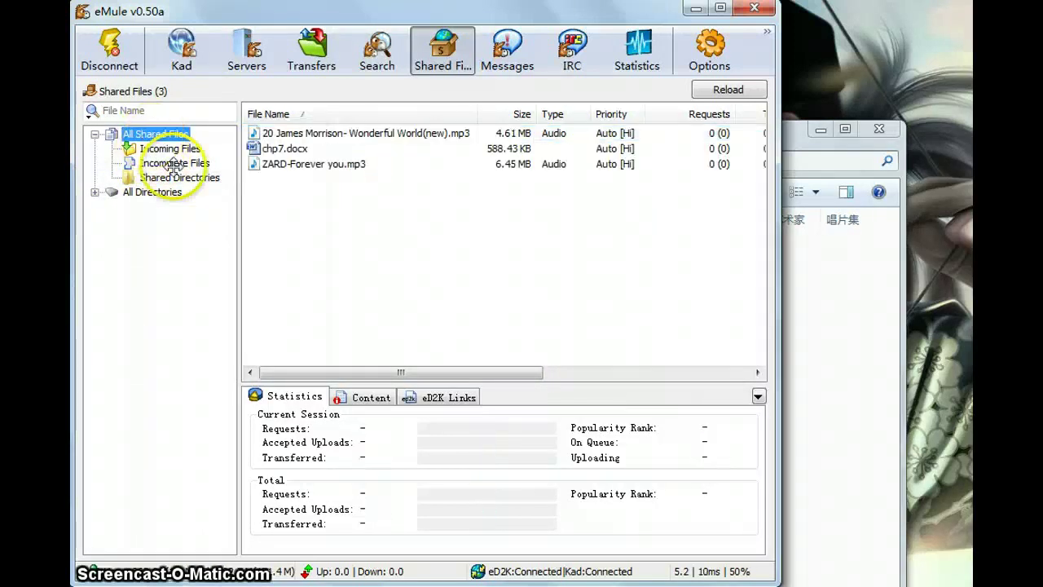
pyautogui.click(173, 163)
pyautogui.click(163, 134)
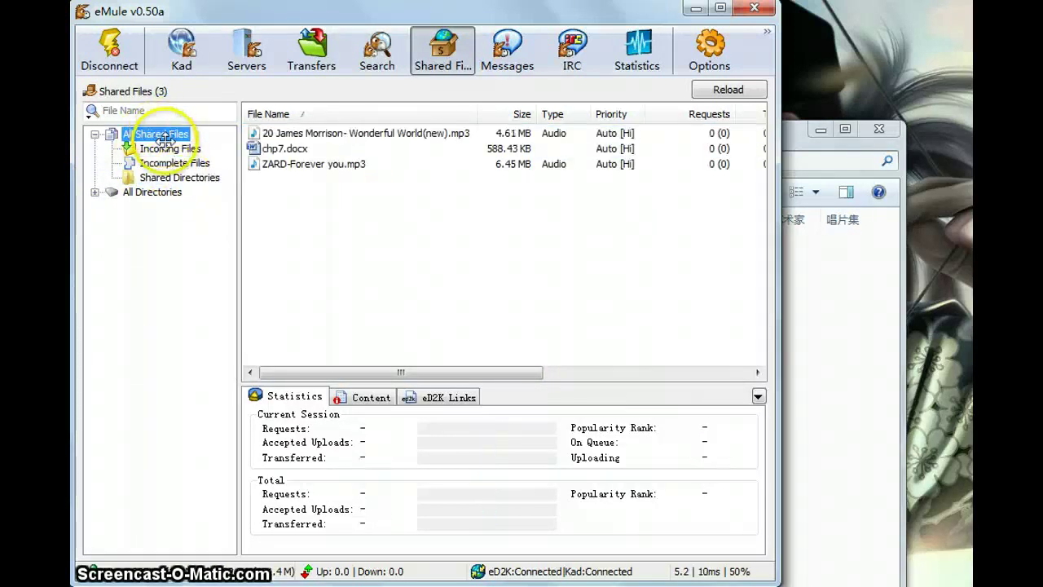
pyautogui.click(191, 177)
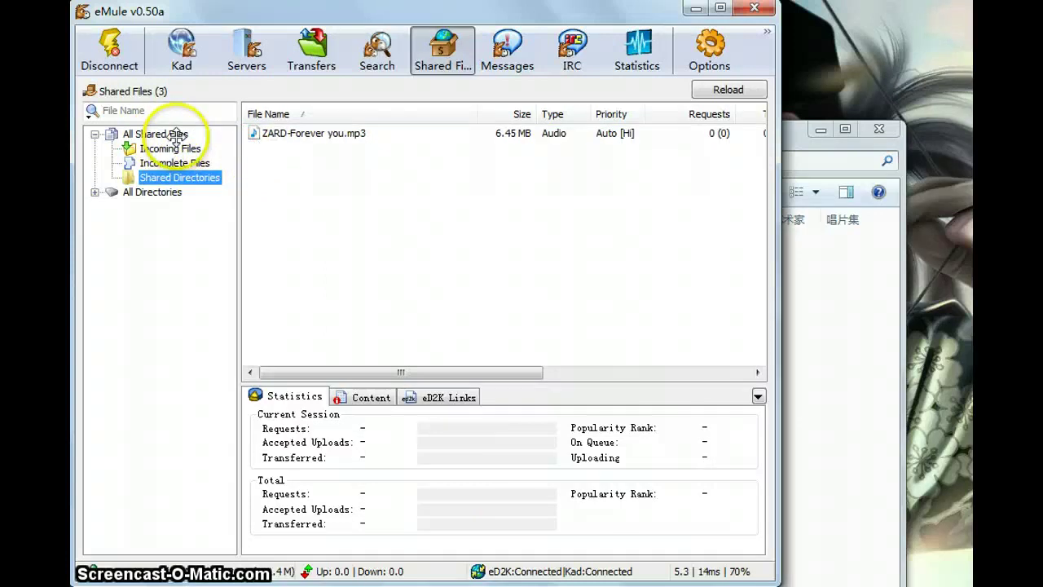
pyautogui.click(274, 132)
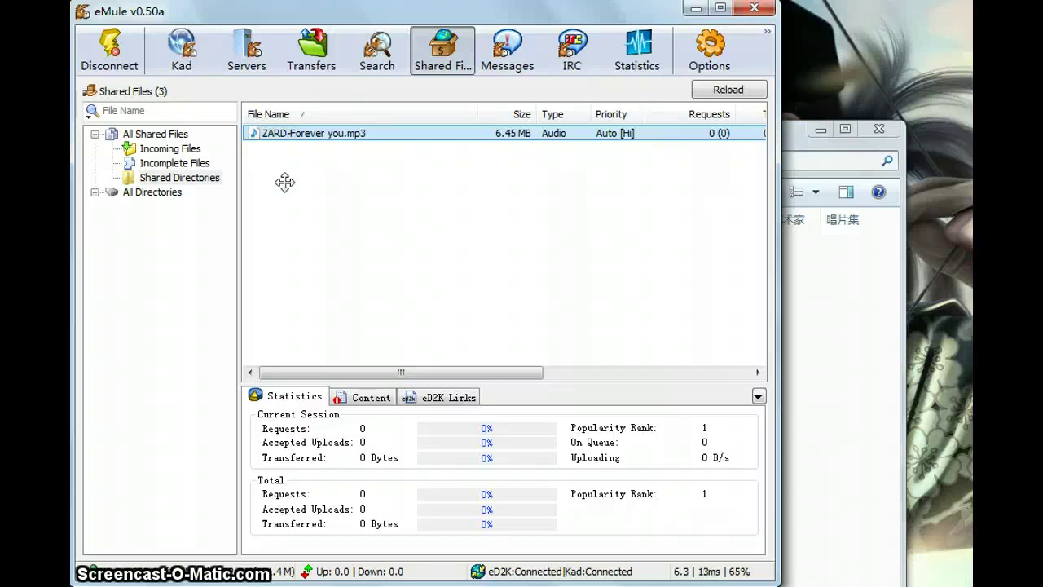
pyautogui.click(185, 163)
pyautogui.click(194, 177)
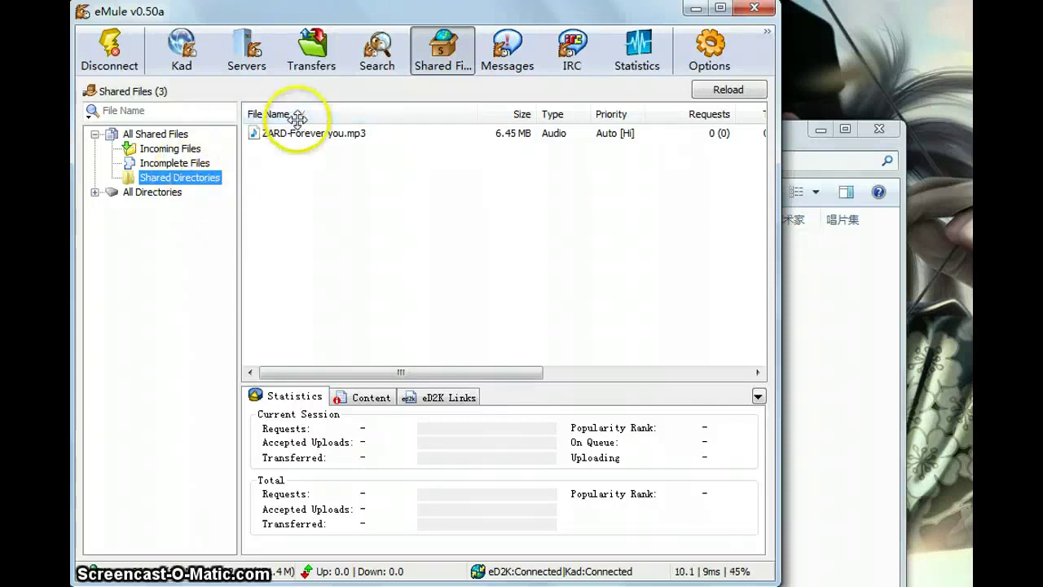
# - Return to Transfers, where the 4.61 MB James Morrison MP3 shows as completed
pyautogui.click(368, 58)
pyautogui.click(322, 49)
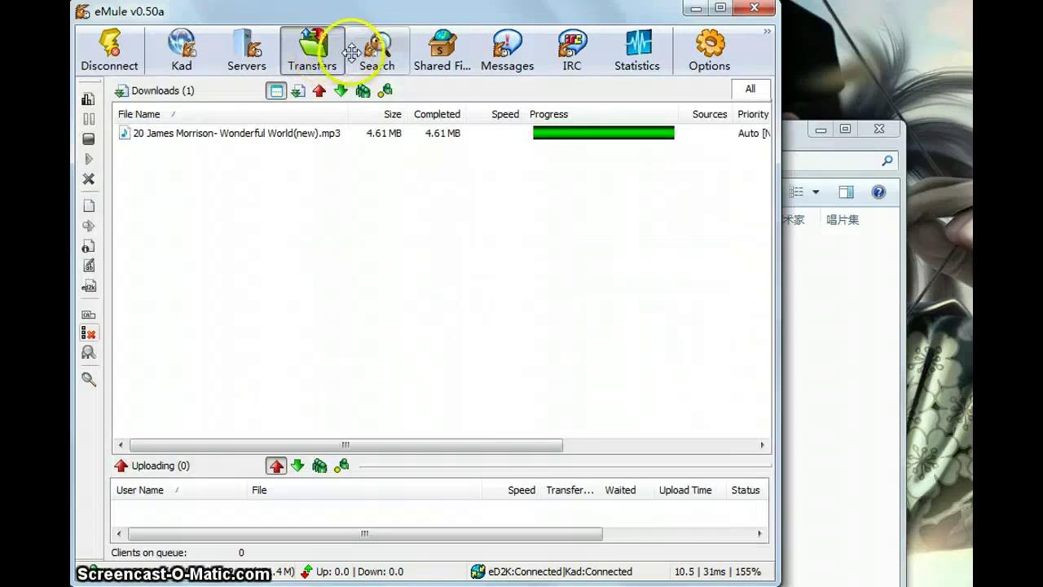